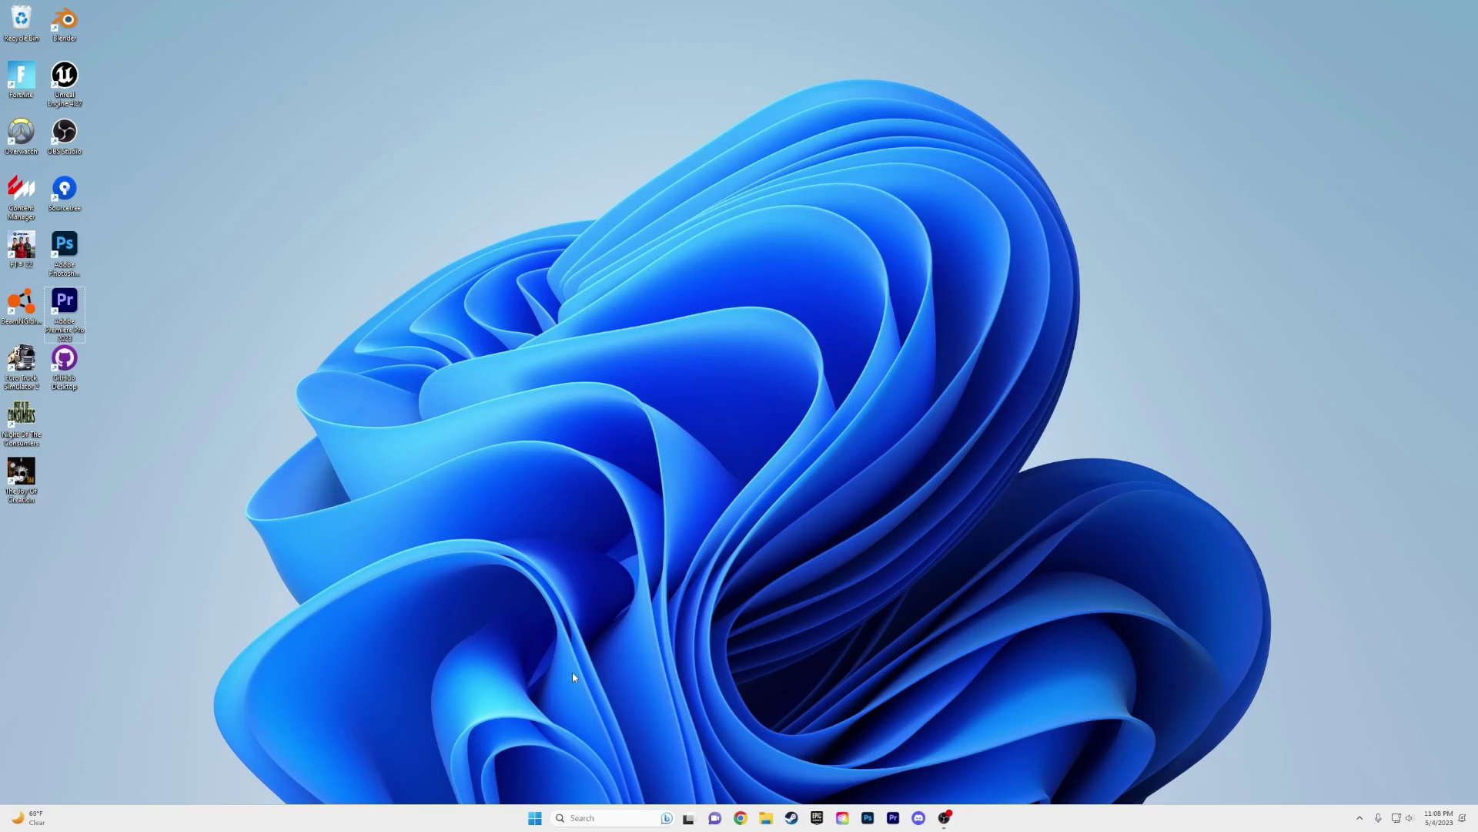
# - Launch Settings by searching 'settings' in Start and go to Personalization › Colors
pyautogui.press('super')
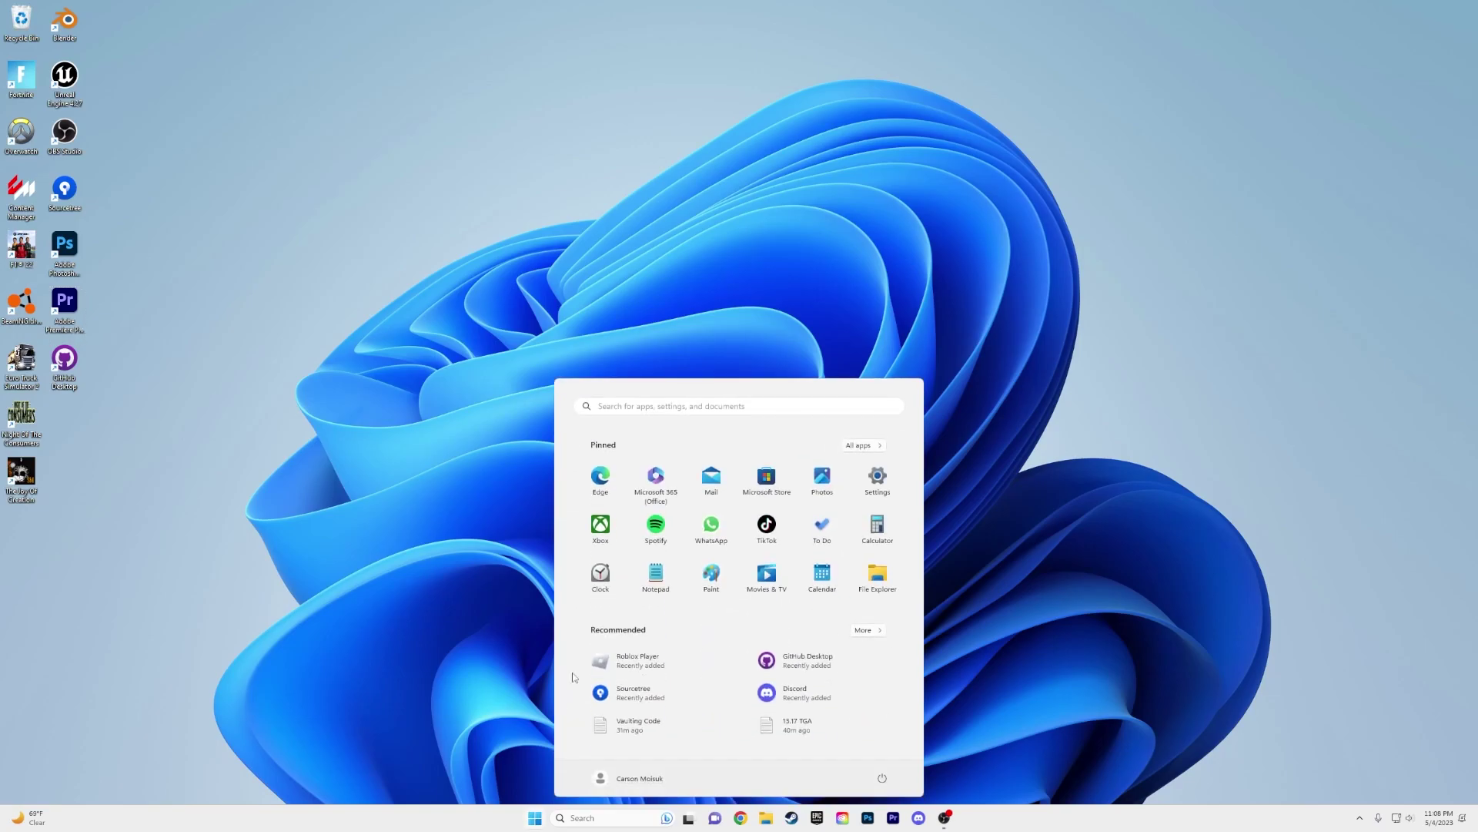
pyautogui.write('settings')
pyautogui.press('Return')
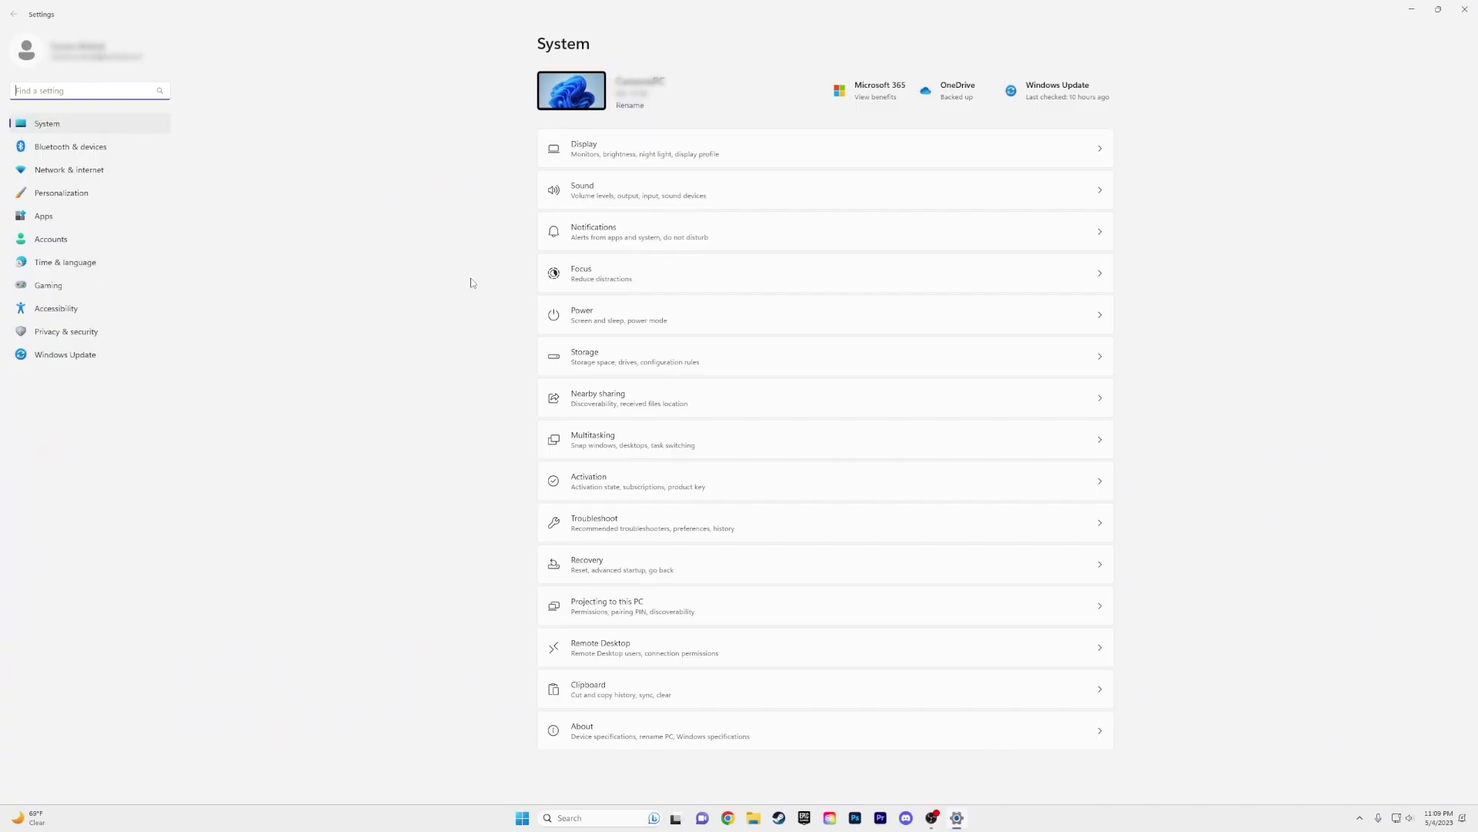
pyautogui.click(129, 197)
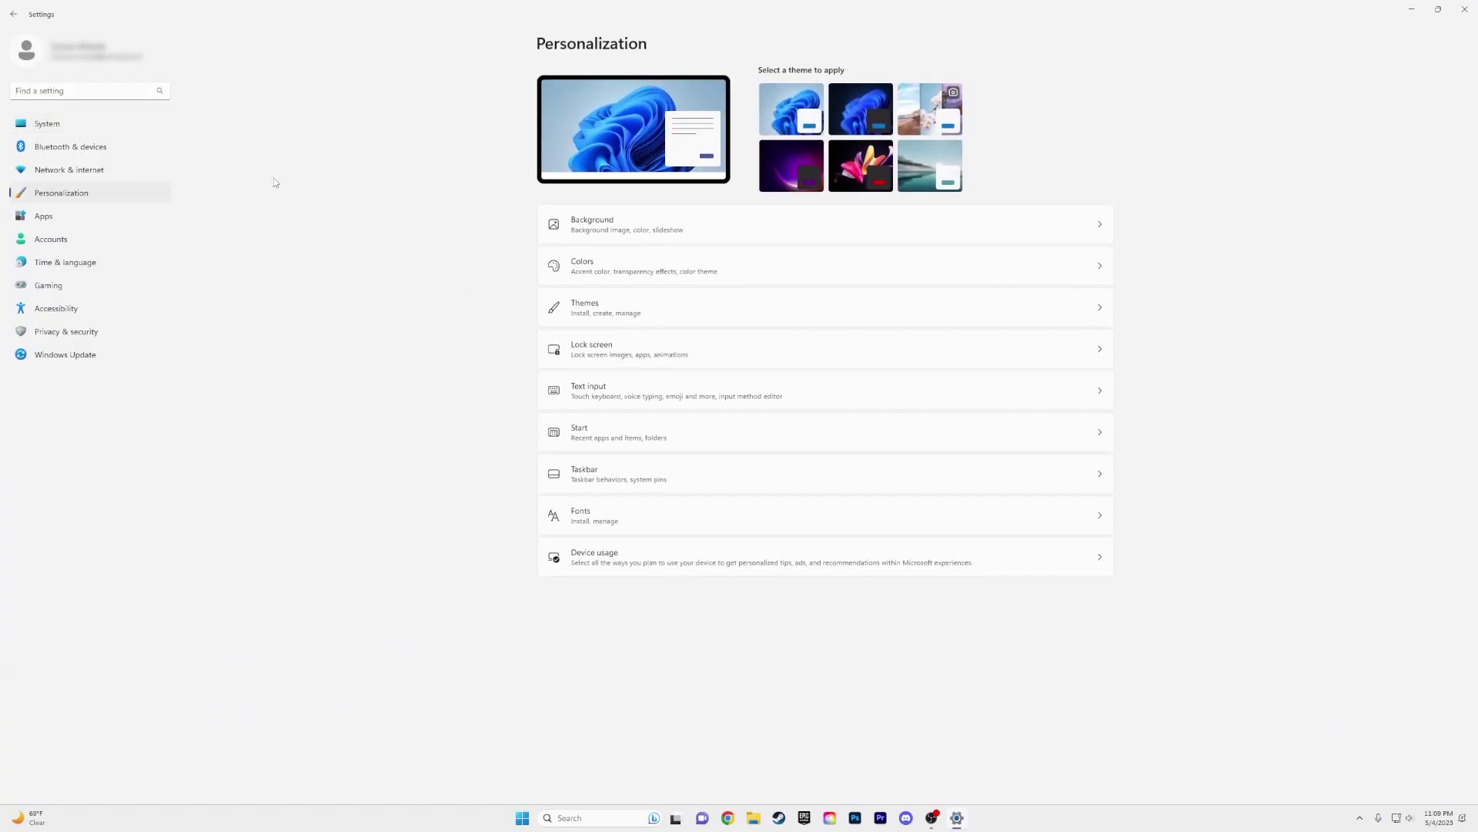
pyautogui.click(652, 278)
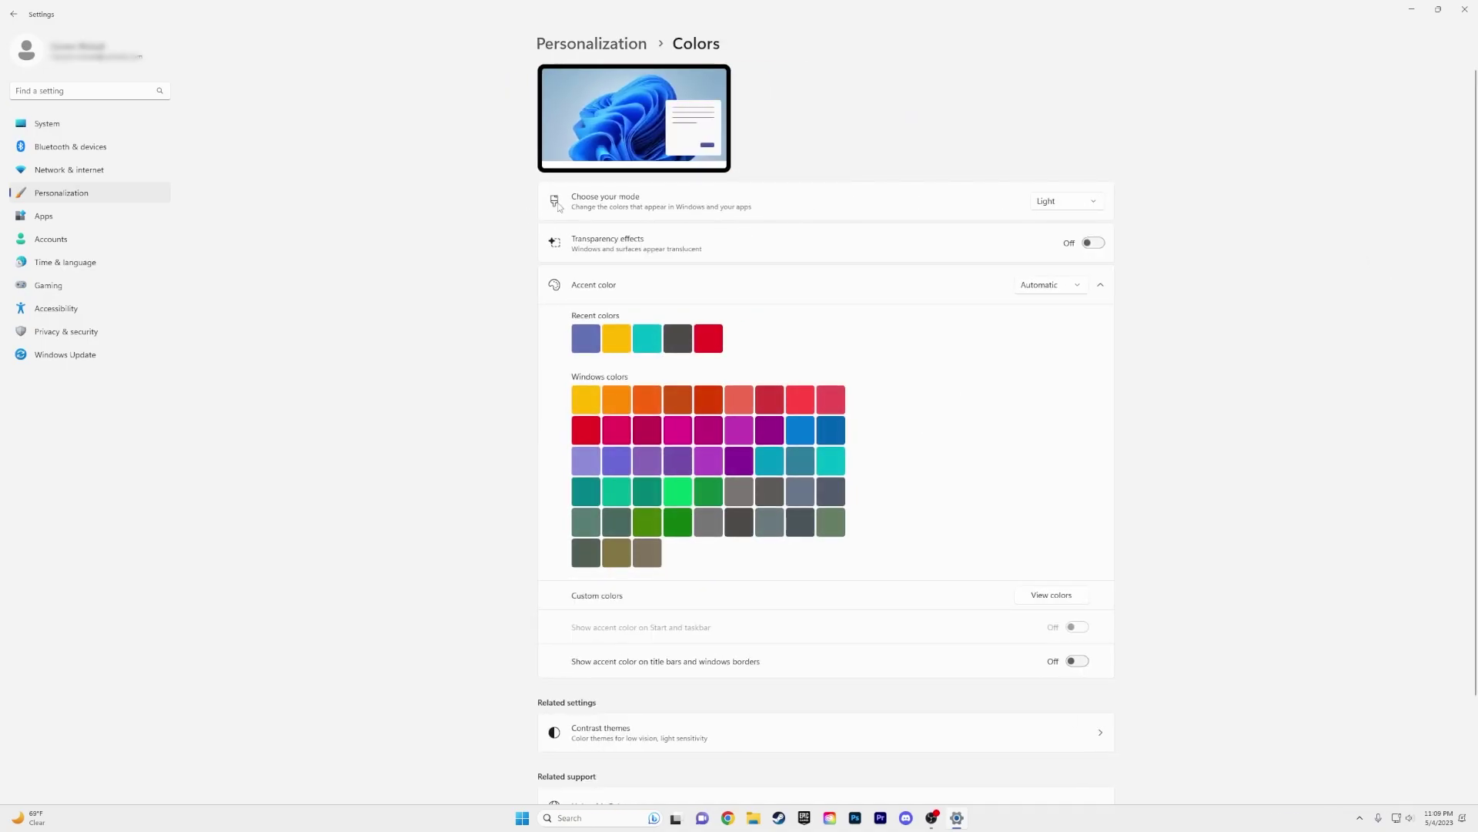
# - Change 'Choose your mode' to Dark and leave Transparency effects On
pyautogui.click(1065, 204)
pyautogui.click(1049, 223)
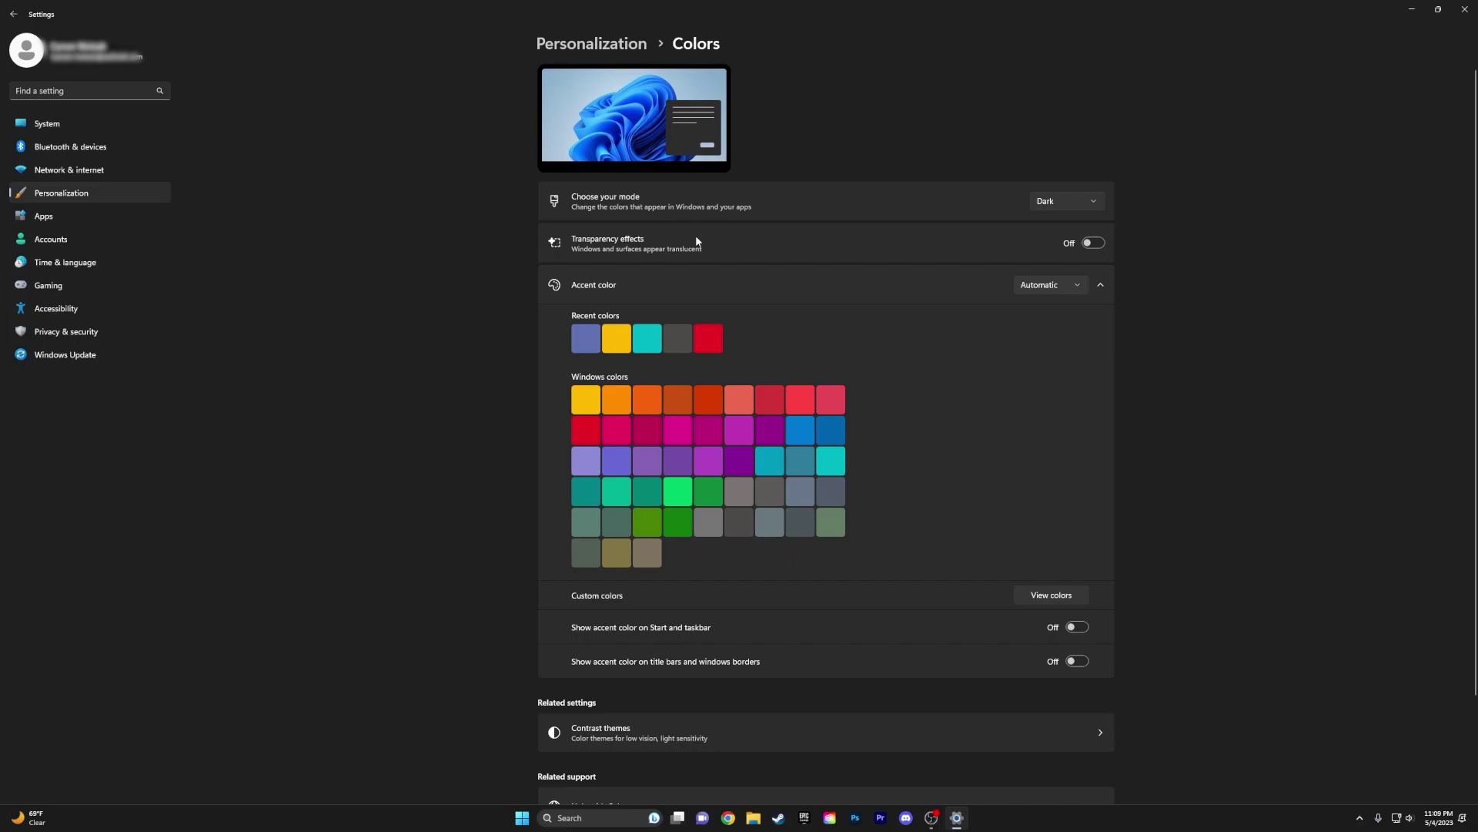
pyautogui.click(1096, 248)
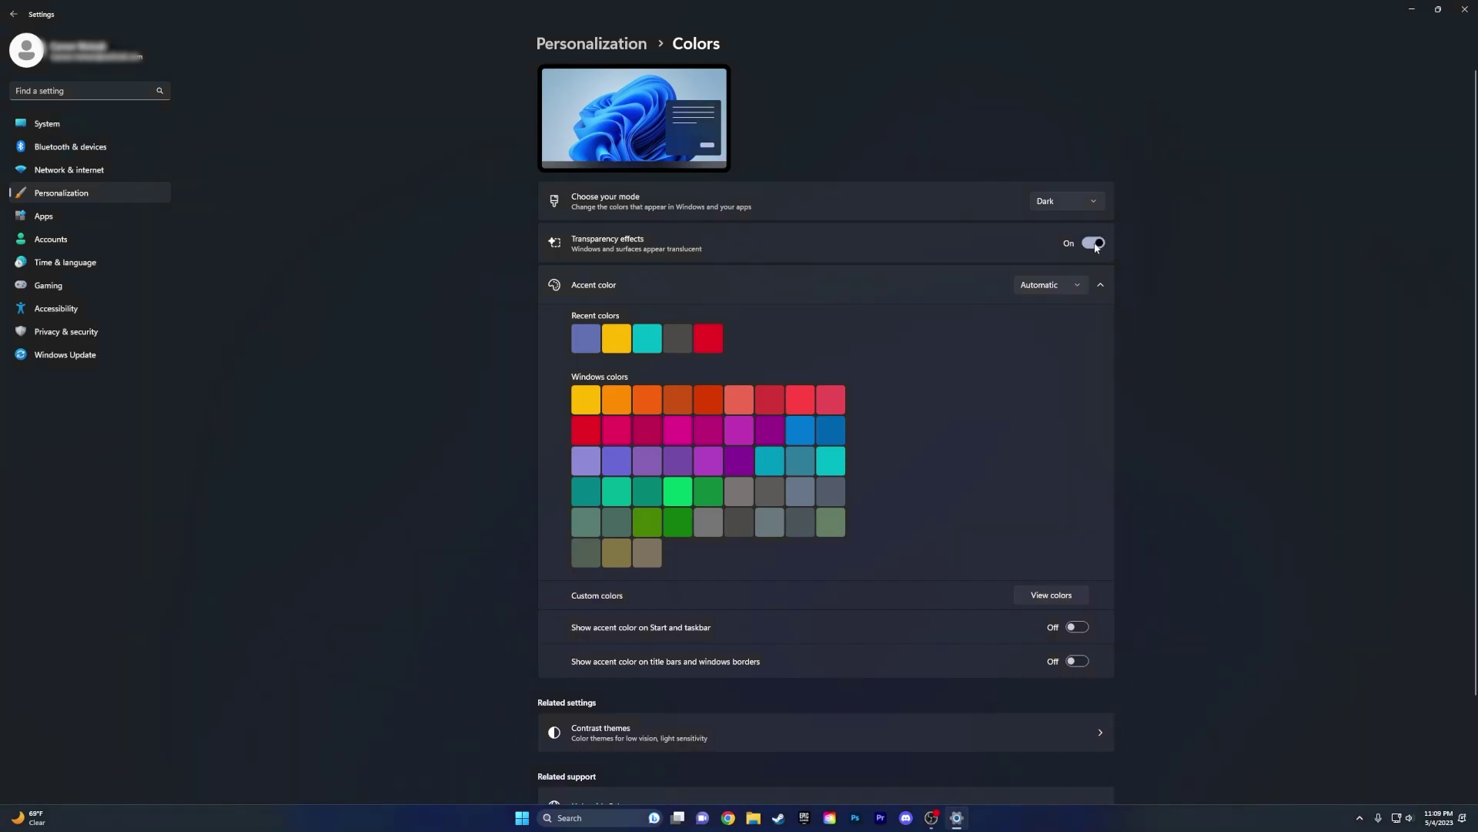
pyautogui.click(1096, 248)
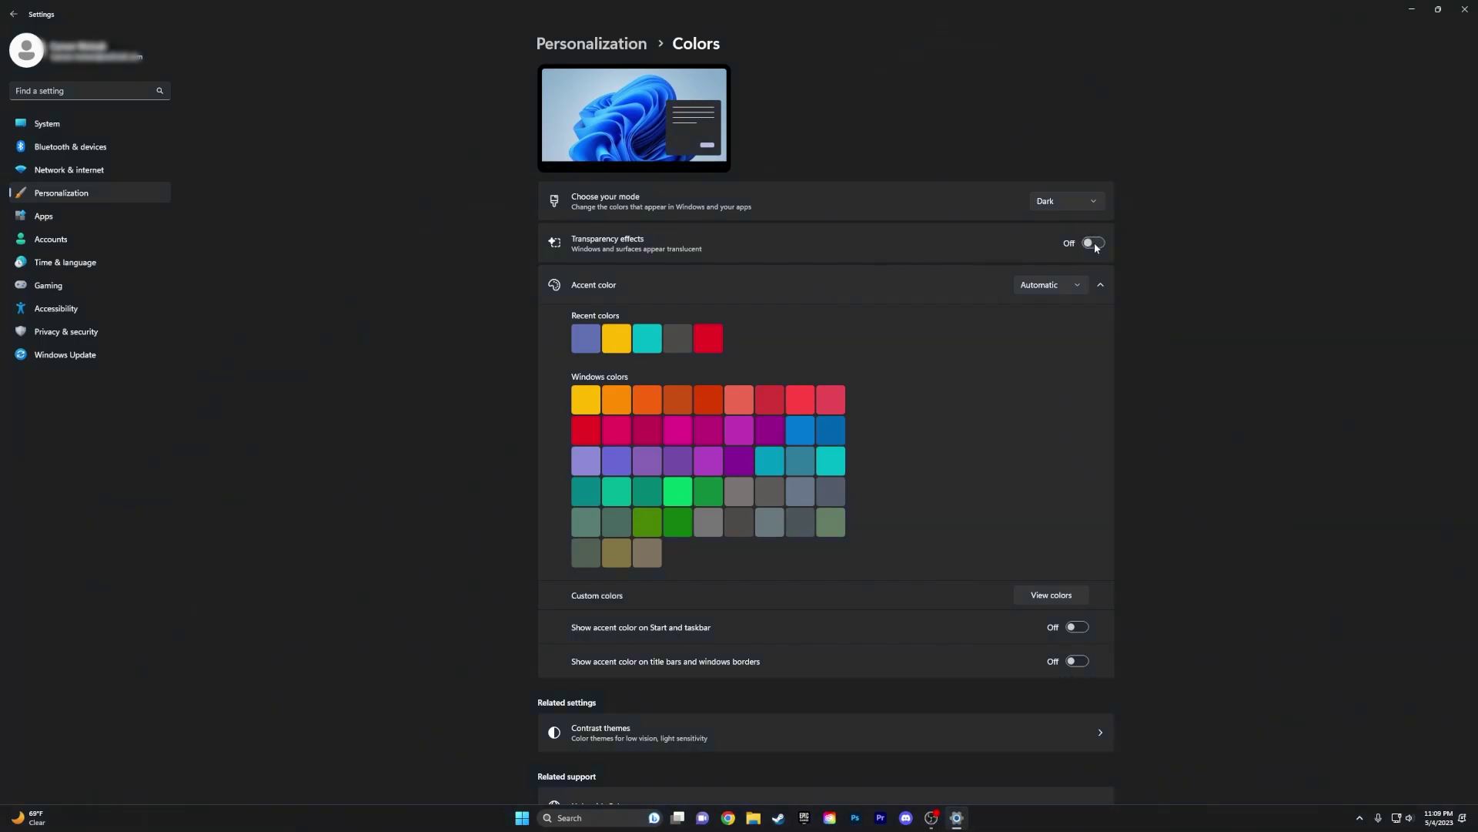
pyautogui.click(1096, 248)
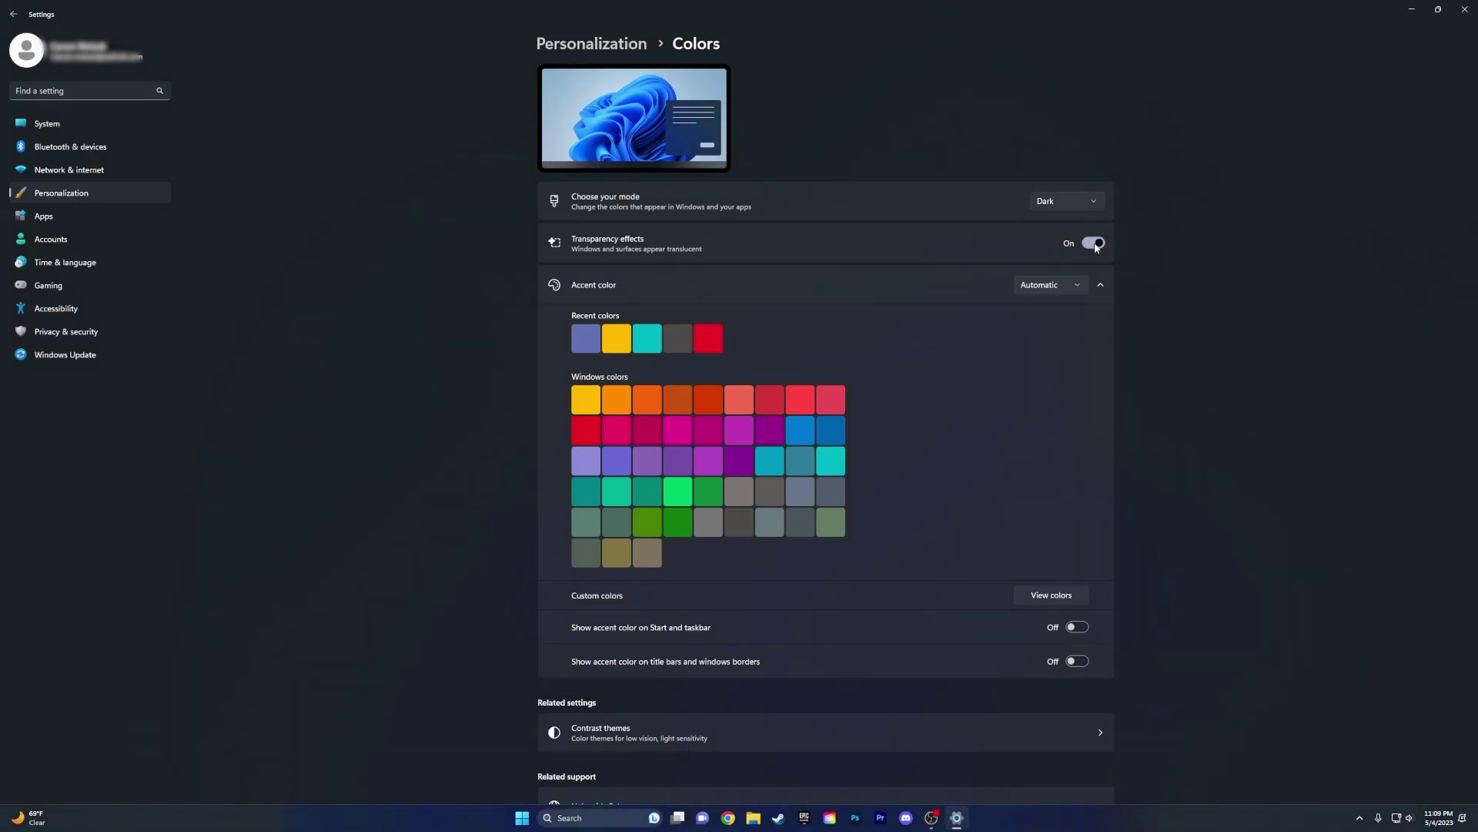
# - Set the accent colour to Manual, try yellow gold, then settle on the red swatch
pyautogui.click(1041, 292)
pyautogui.click(1043, 310)
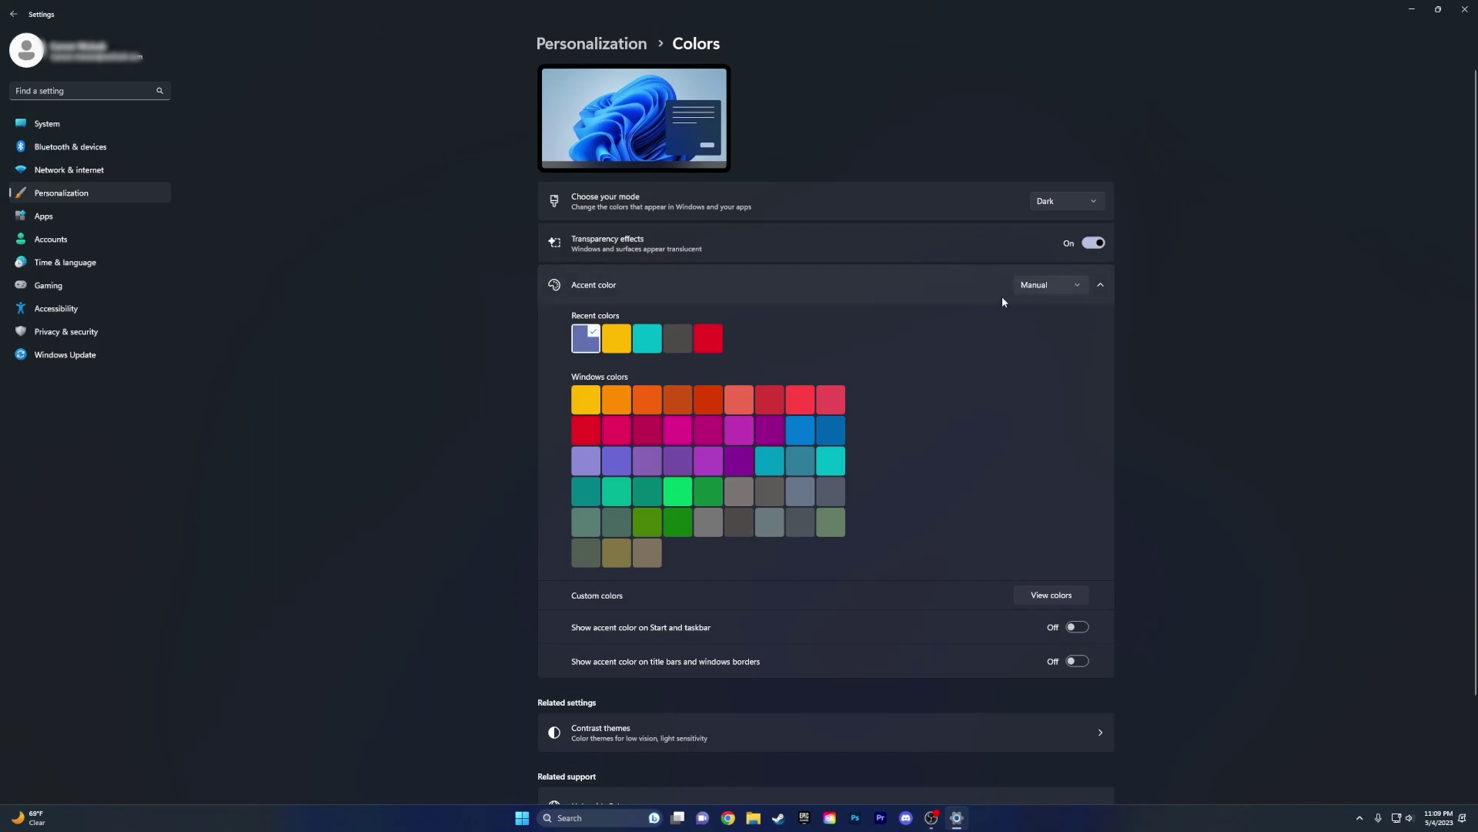
pyautogui.click(585, 396)
pyautogui.press('super')
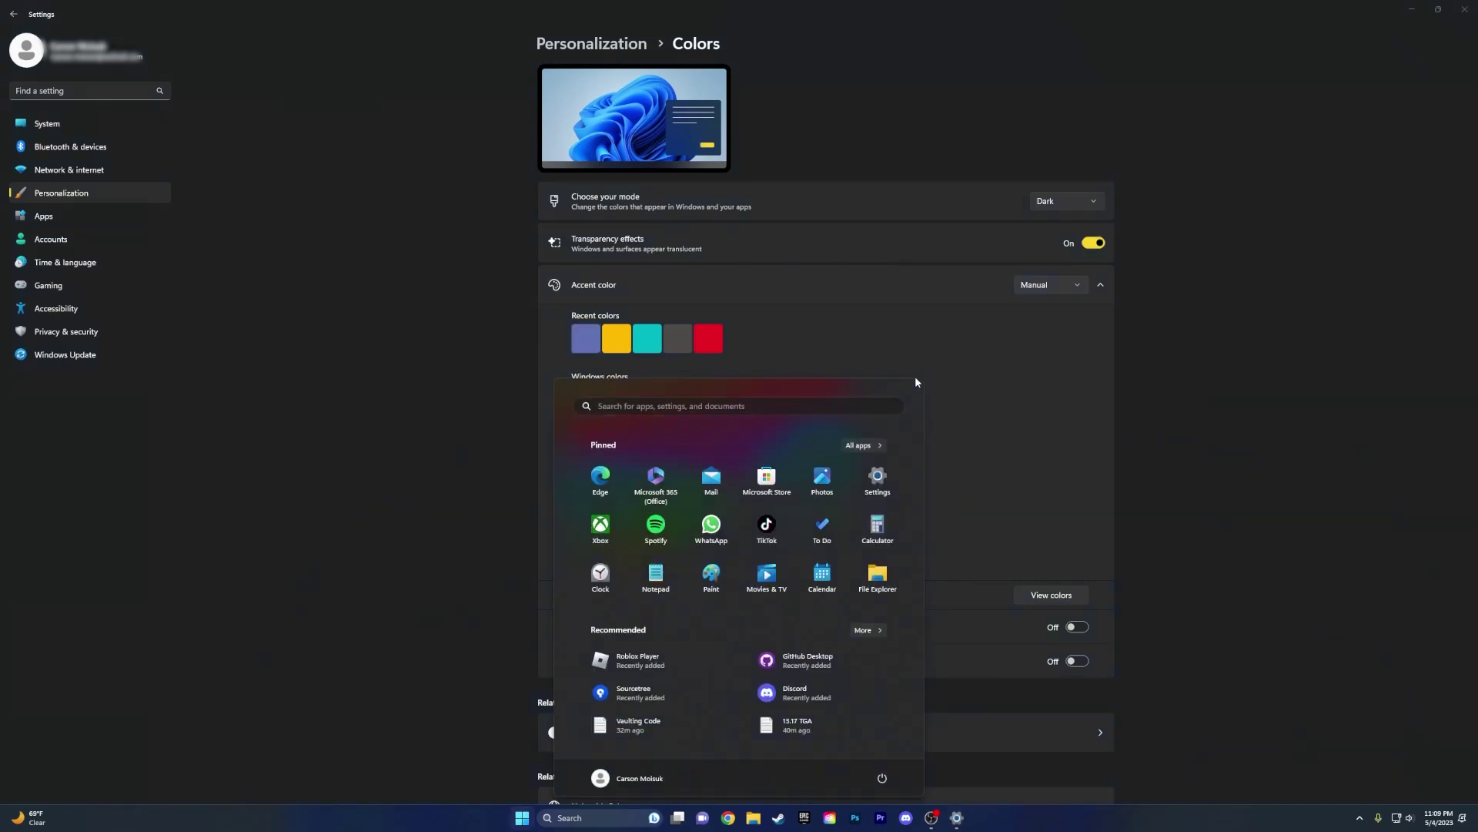
pyautogui.write('sett')
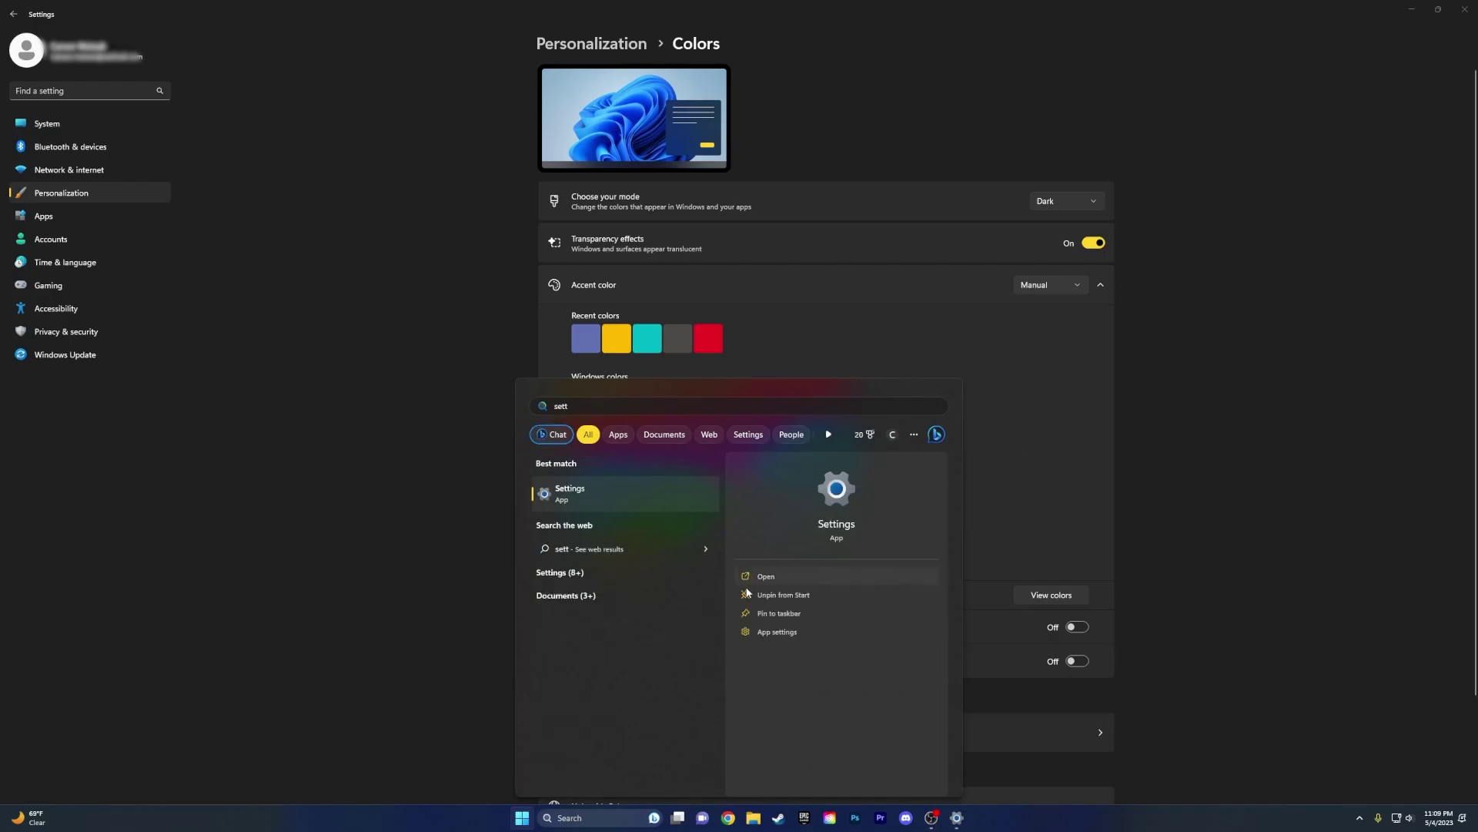
pyautogui.click(858, 339)
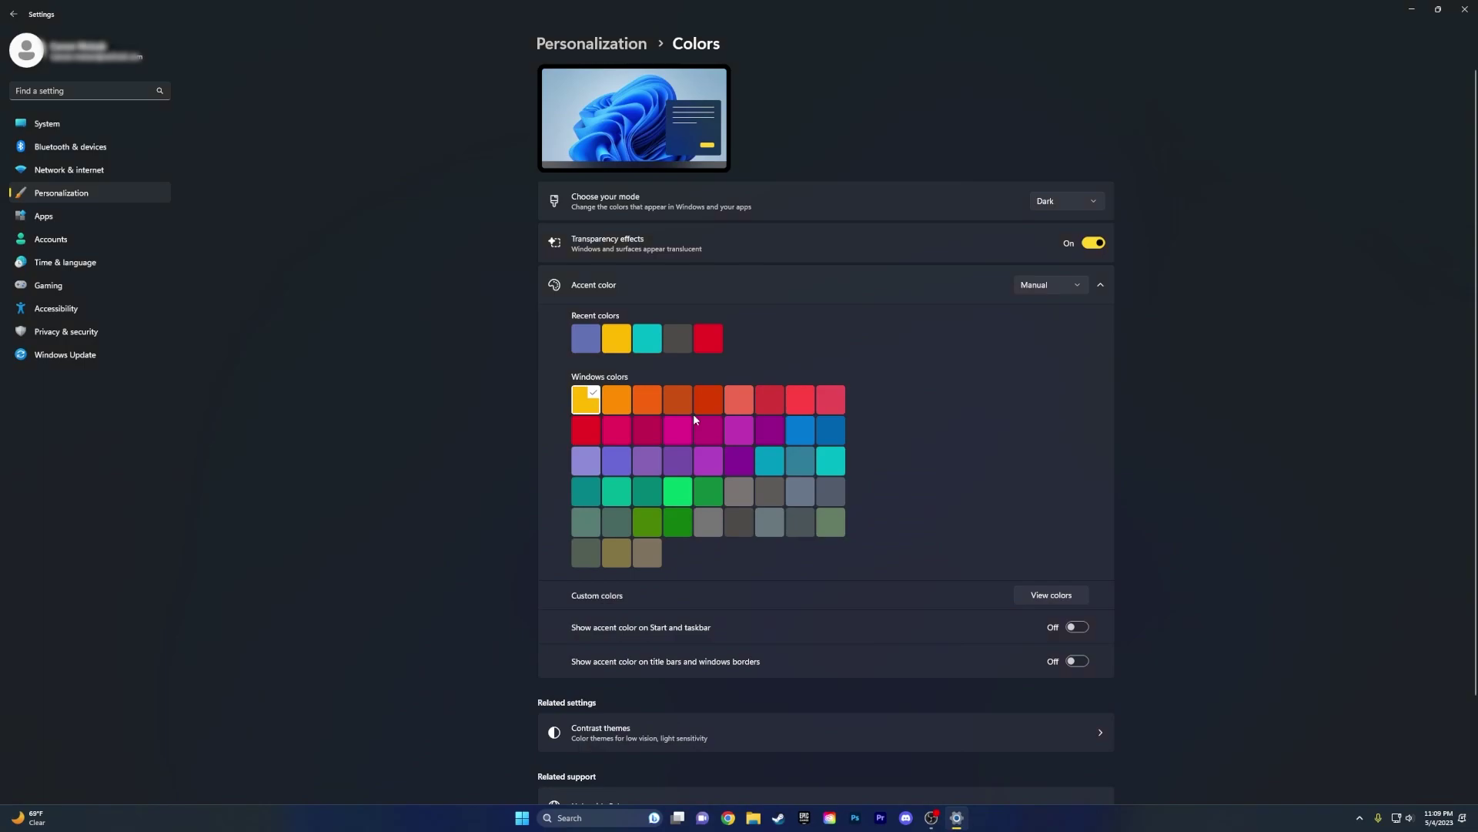
pyautogui.click(719, 342)
pyautogui.press('super')
pyautogui.write('se')
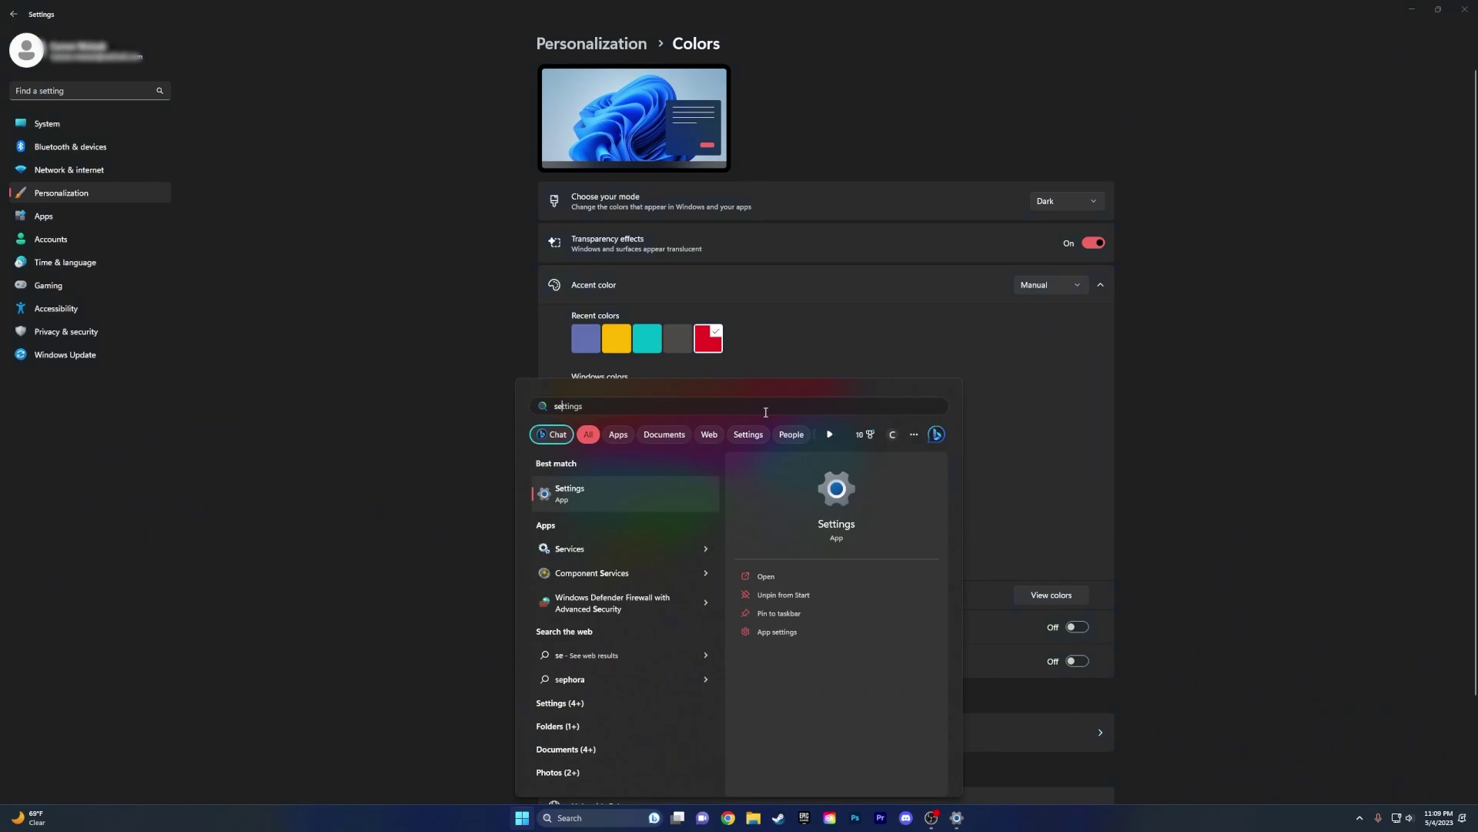
pyautogui.click(814, 288)
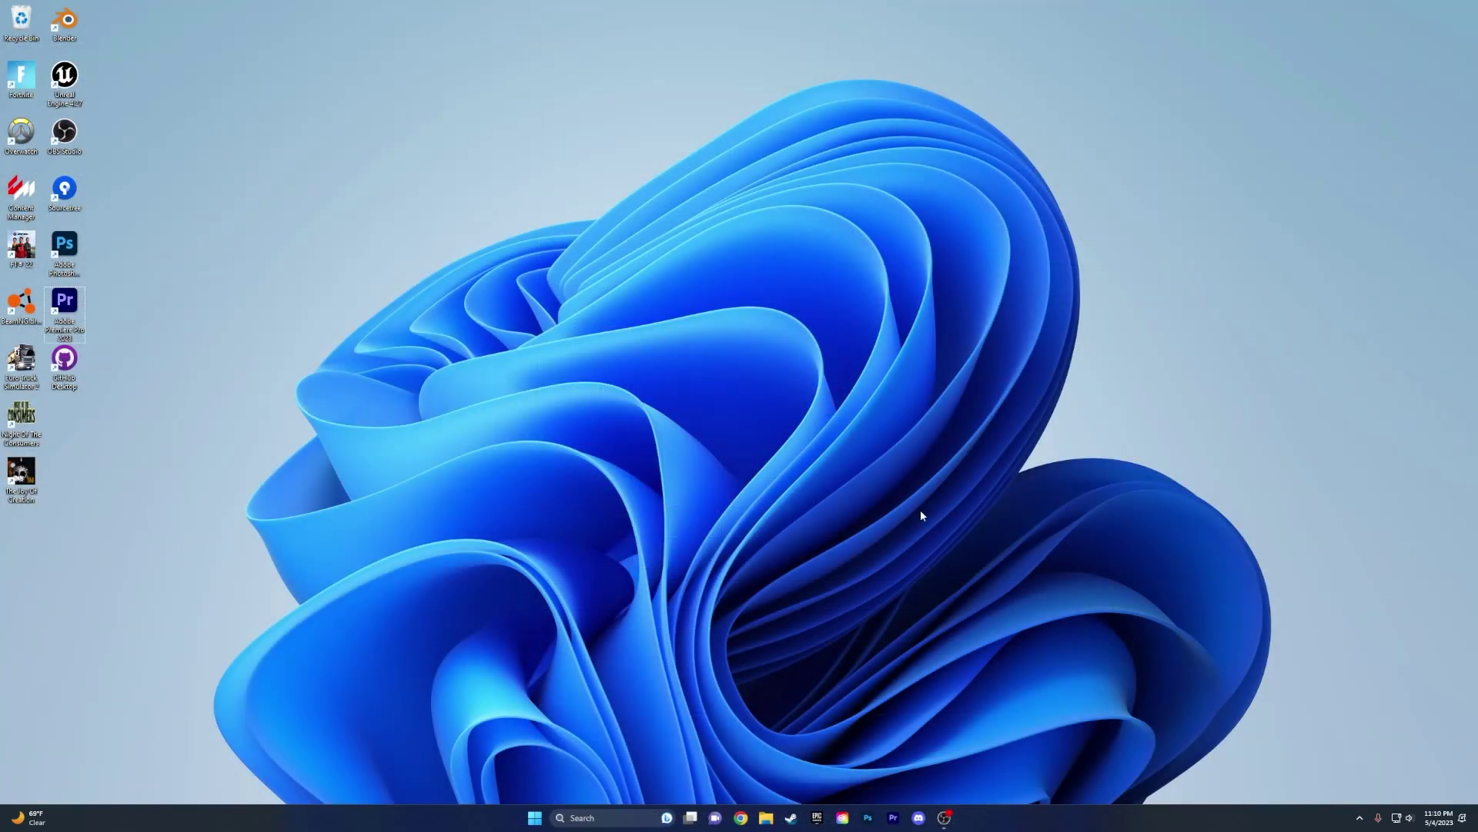
# - Bring up the Start menu and dismiss it again
pyautogui.press('super')
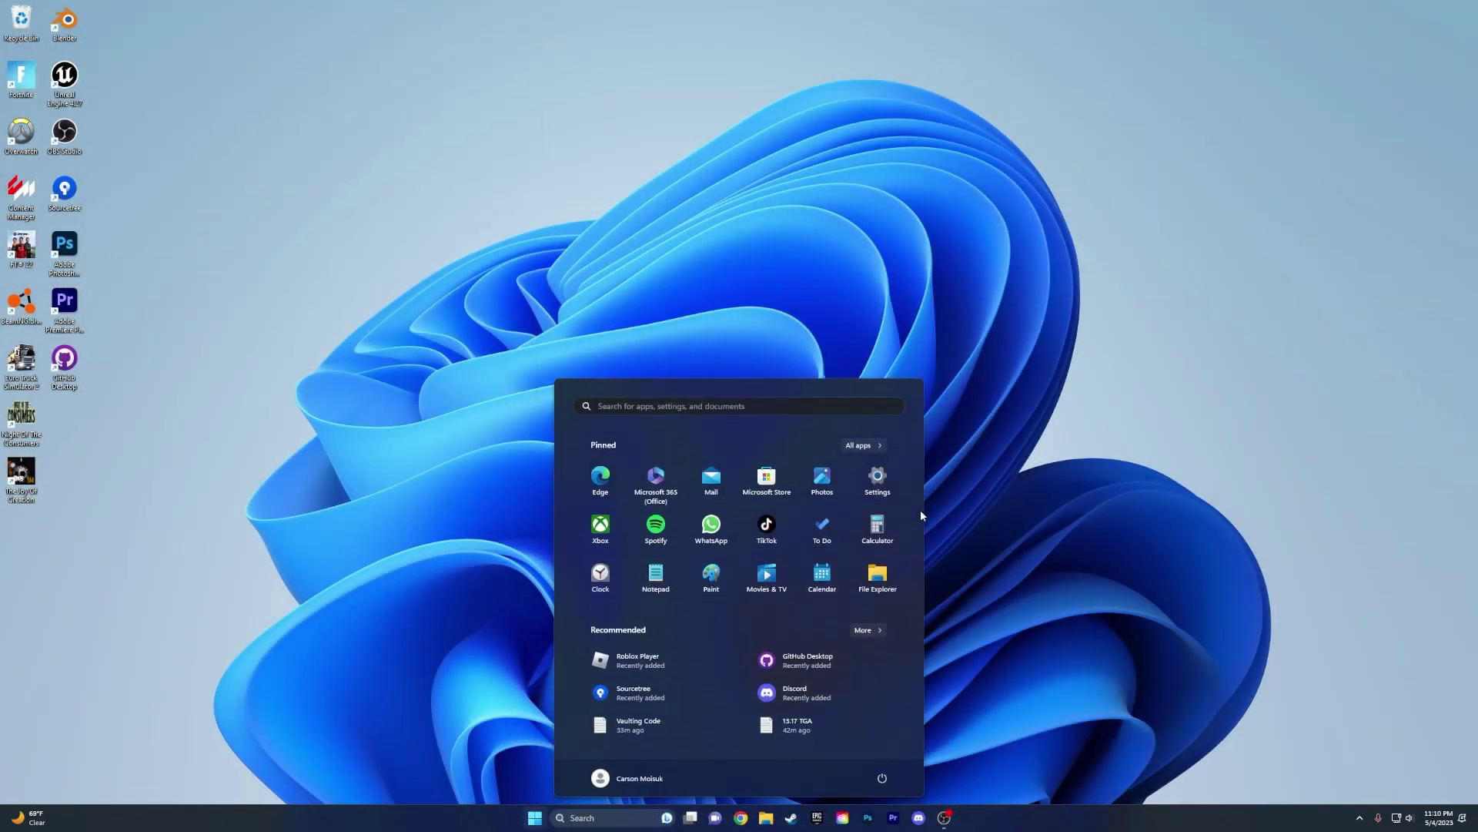
pyautogui.press('super')
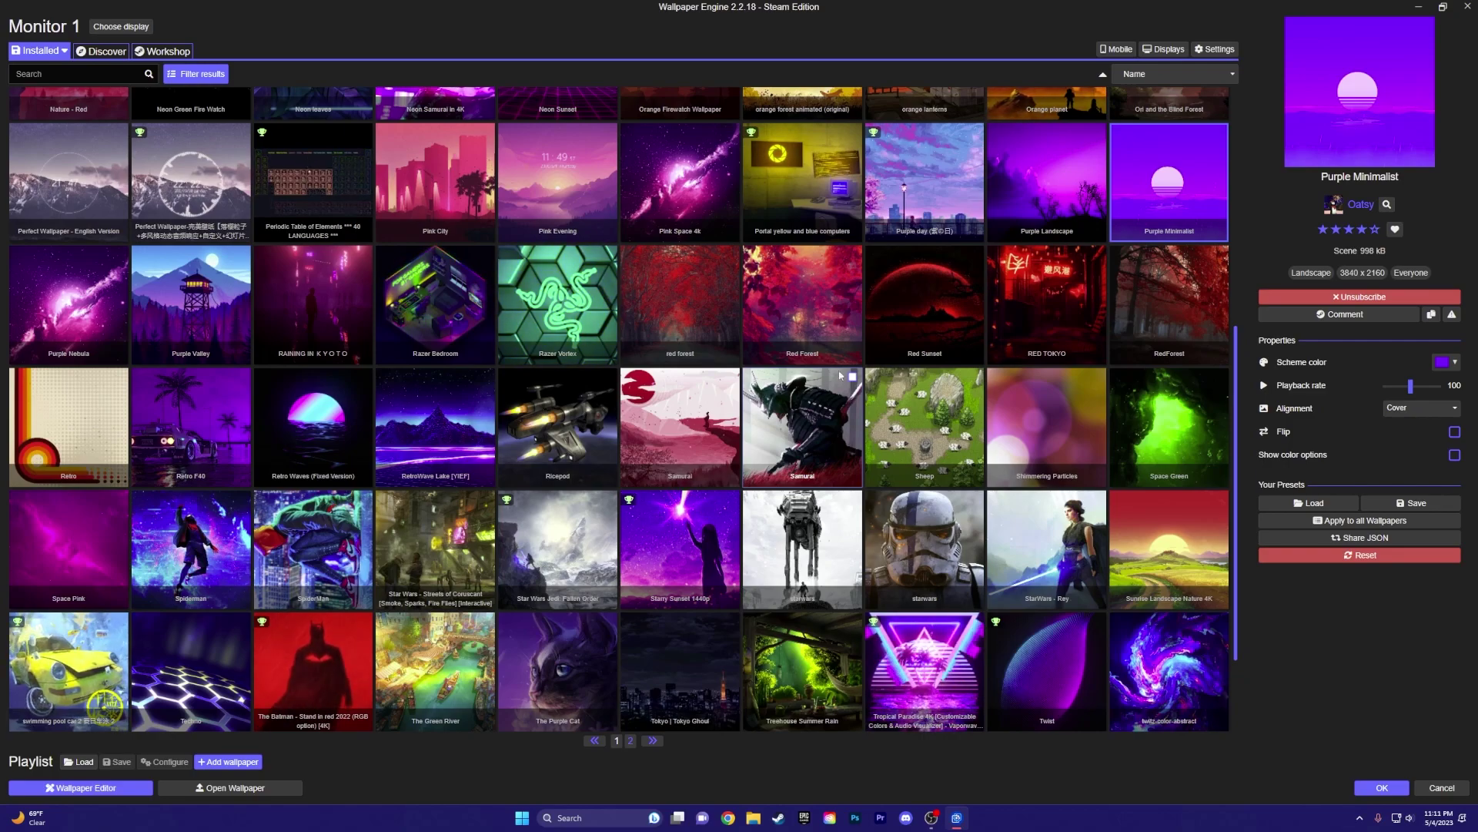
pyautogui.click(1221, 49)
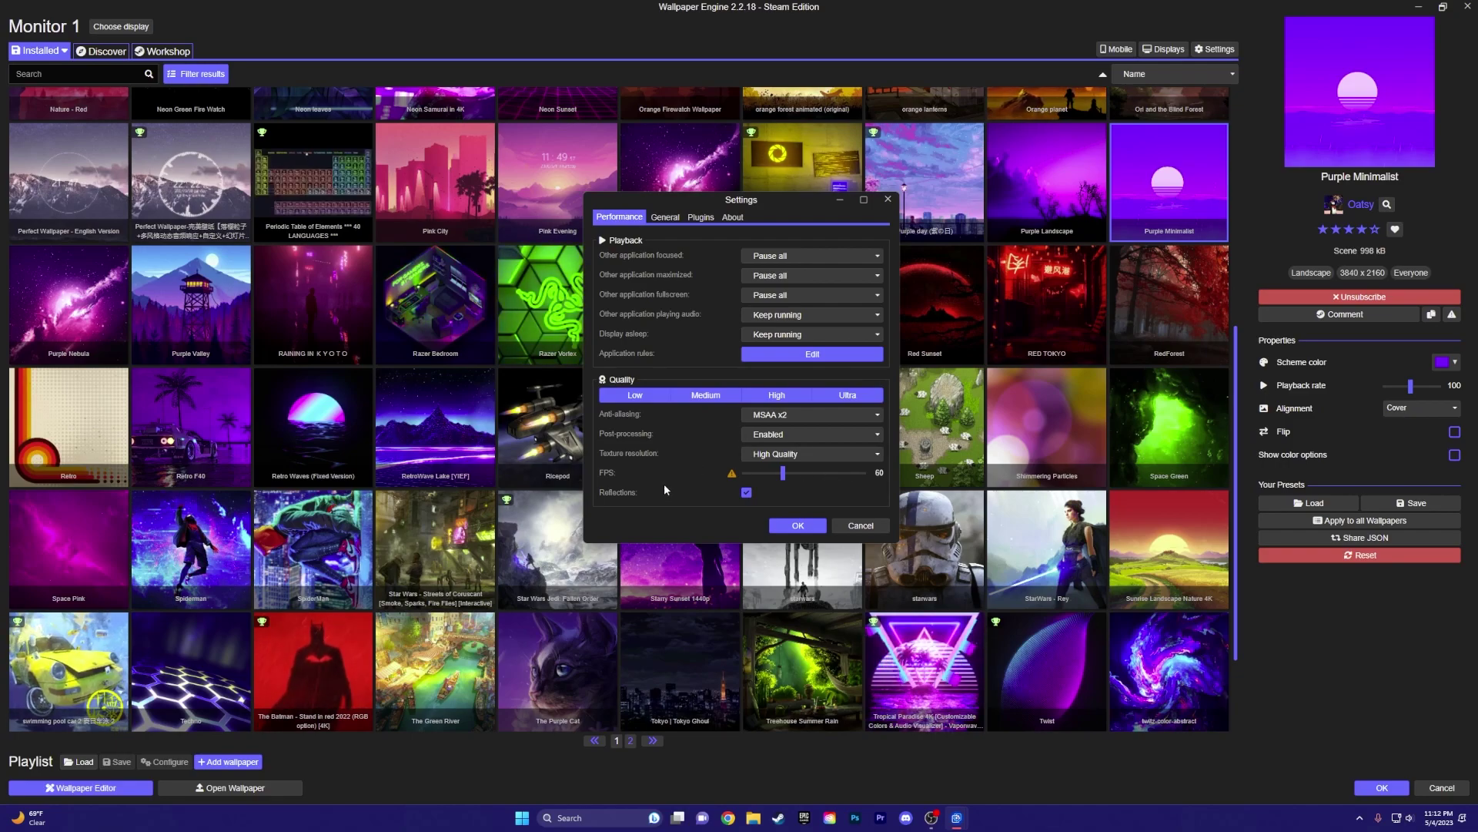
pyautogui.click(659, 223)
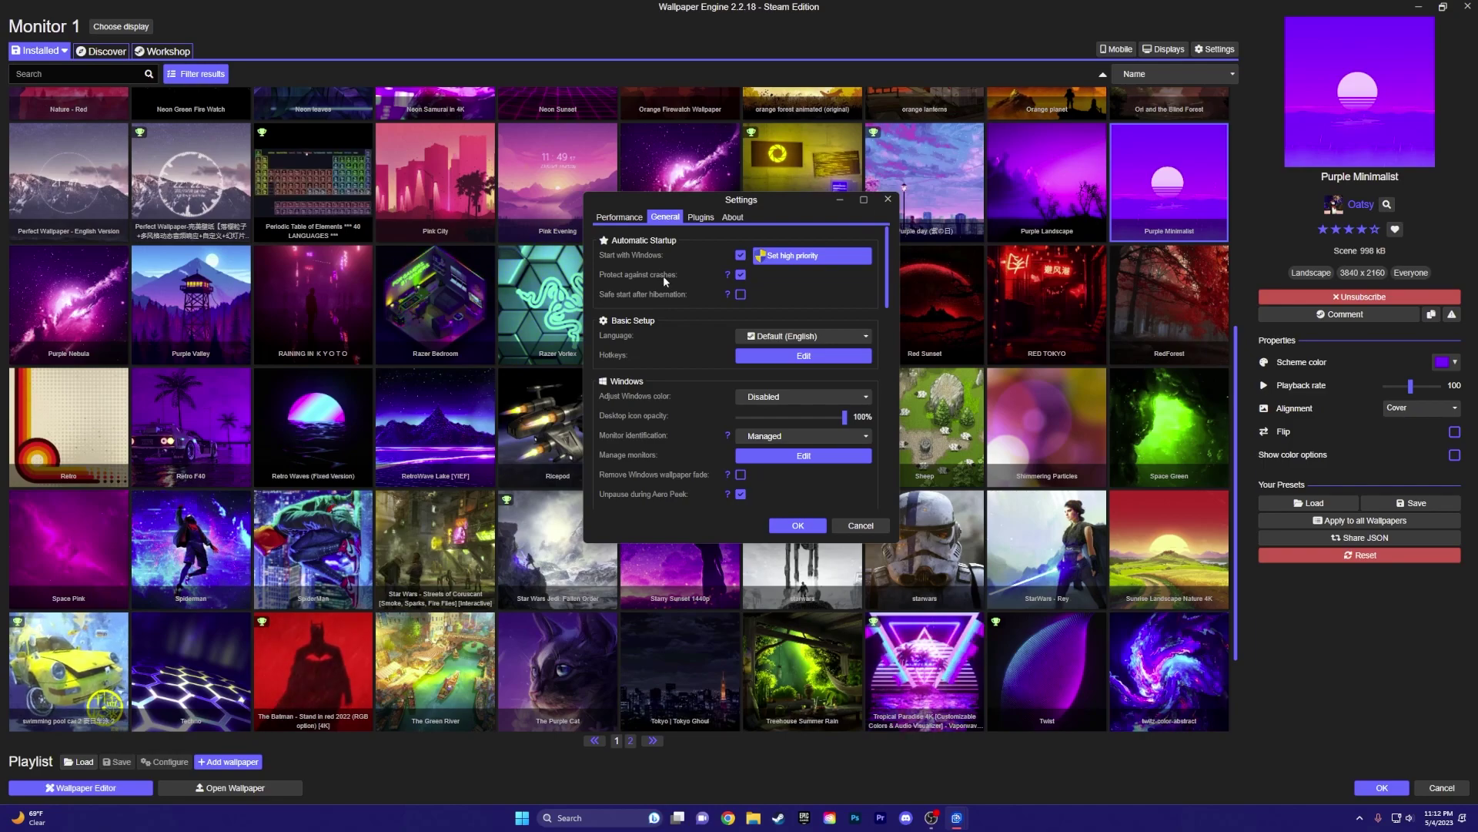
pyautogui.press('Escape')
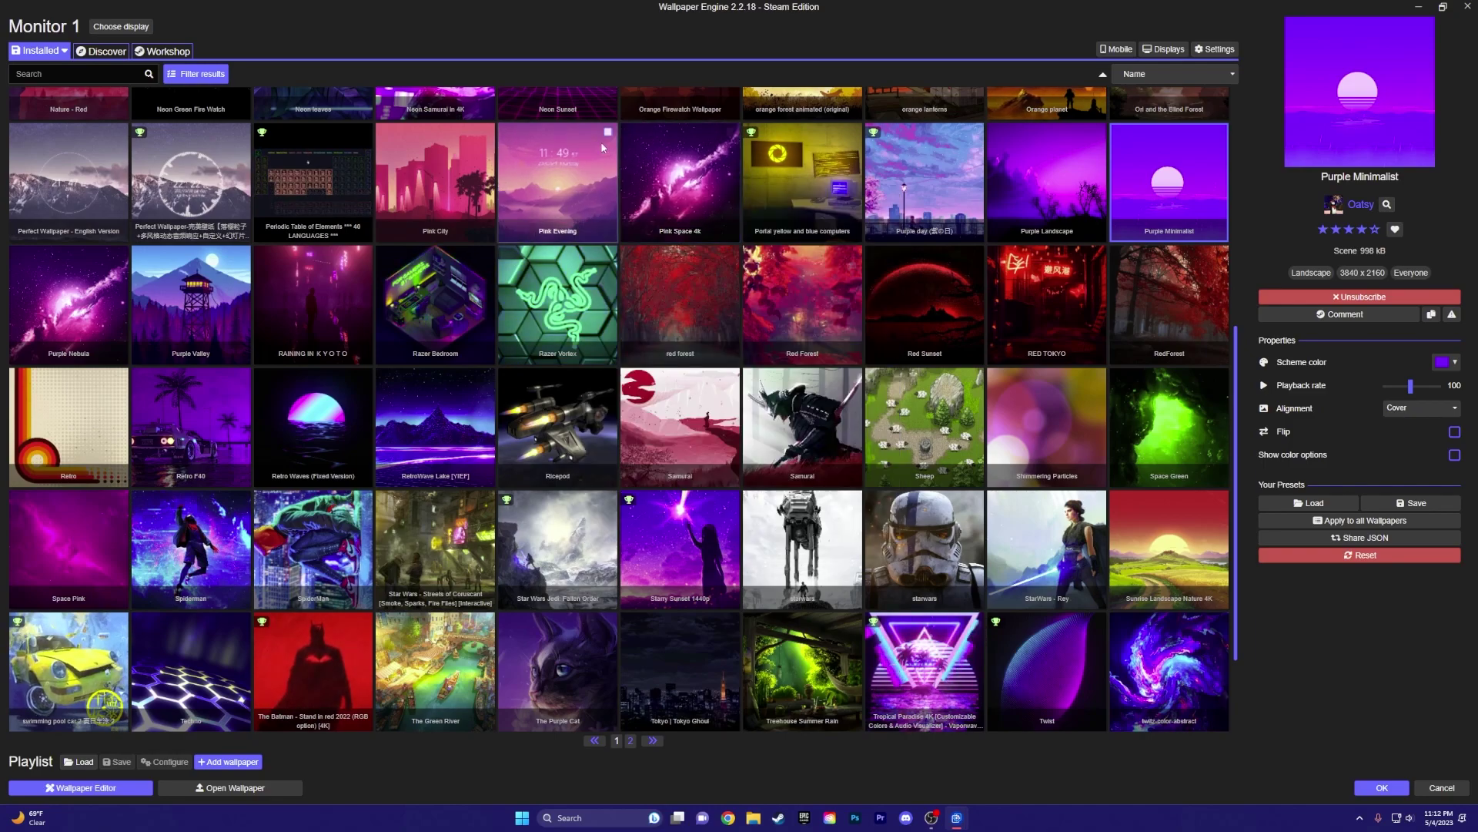
# - Search the Workshop for 'Purple', then go to page 2 and back to page 1
pyautogui.click(158, 52)
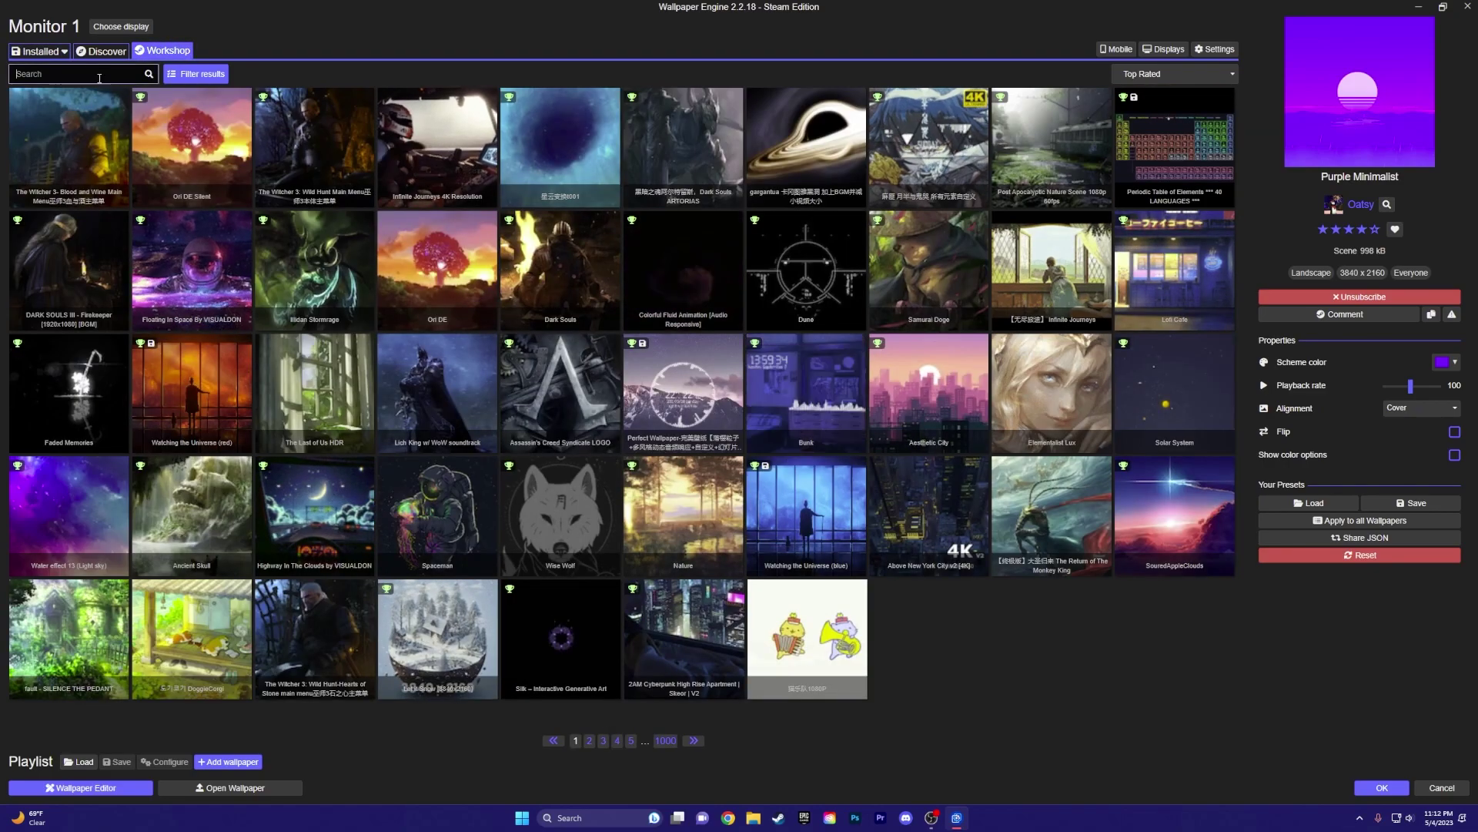
pyautogui.click(99, 76)
pyautogui.write('Purp')
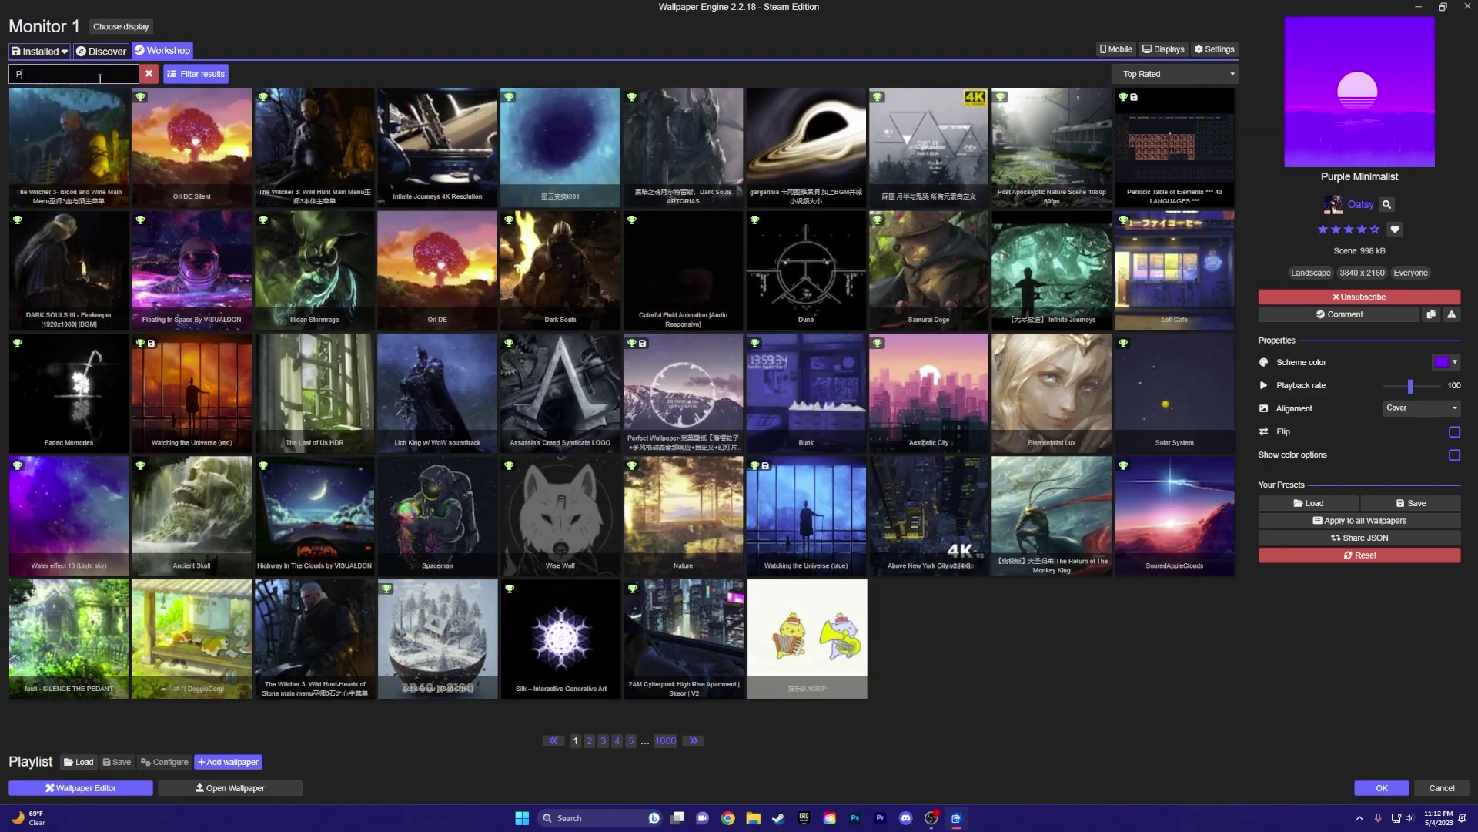
pyautogui.write('le')
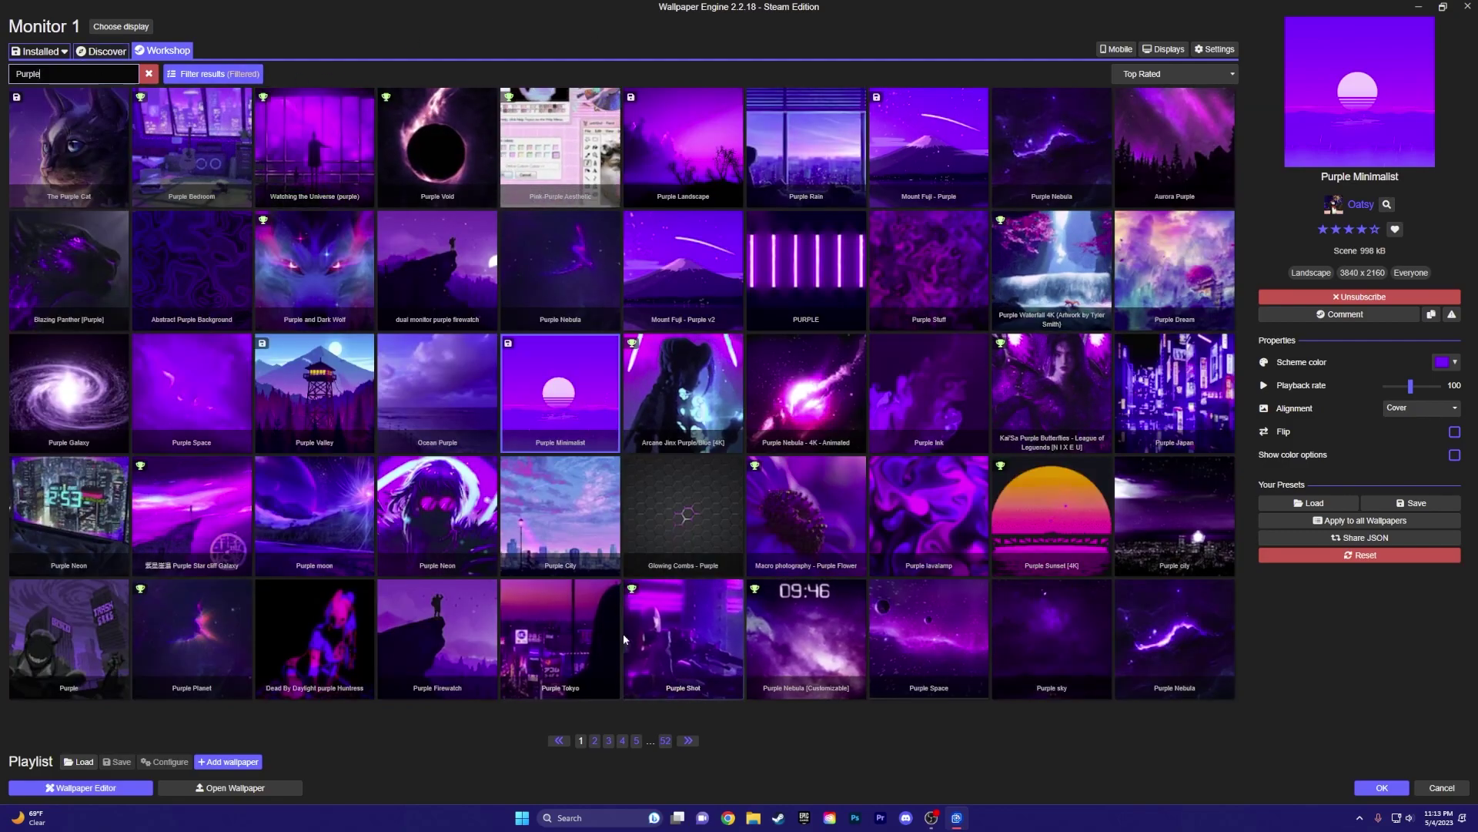
pyautogui.click(602, 741)
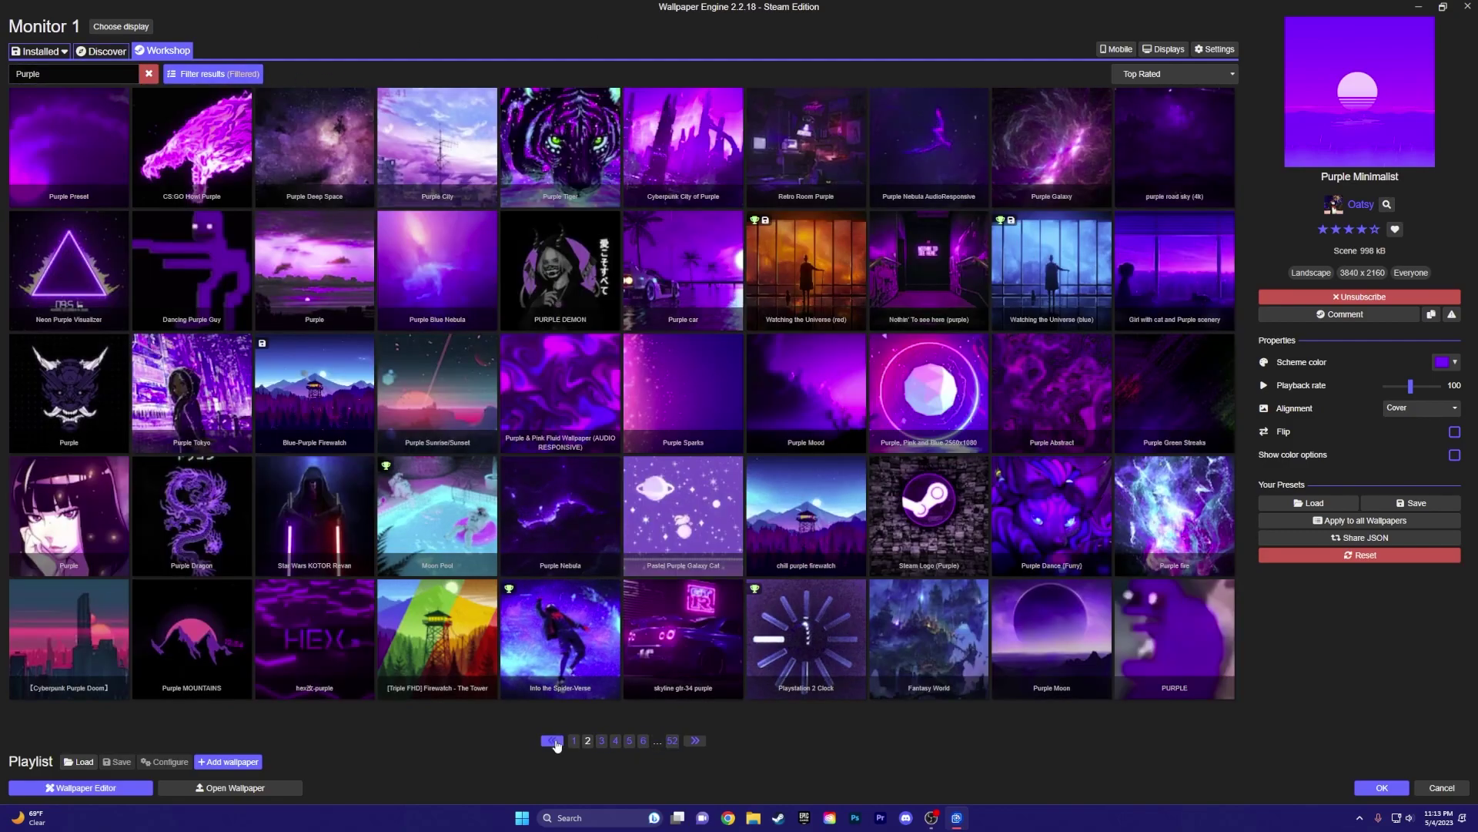
pyautogui.click(580, 742)
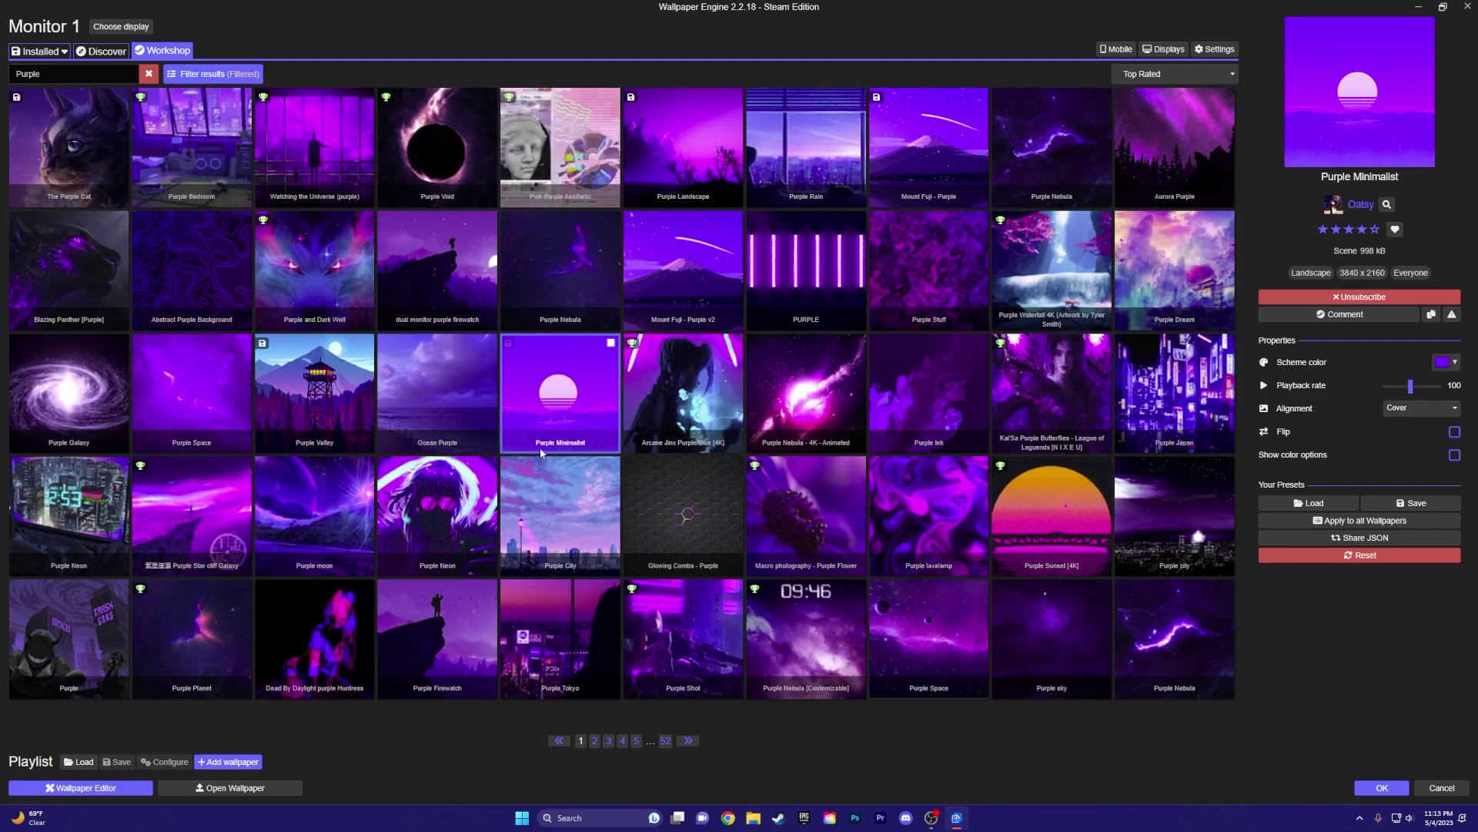
# - Confirm Purple Minimalist with OK, then click and drag-select icons on the desktop
pyautogui.click(1381, 788)
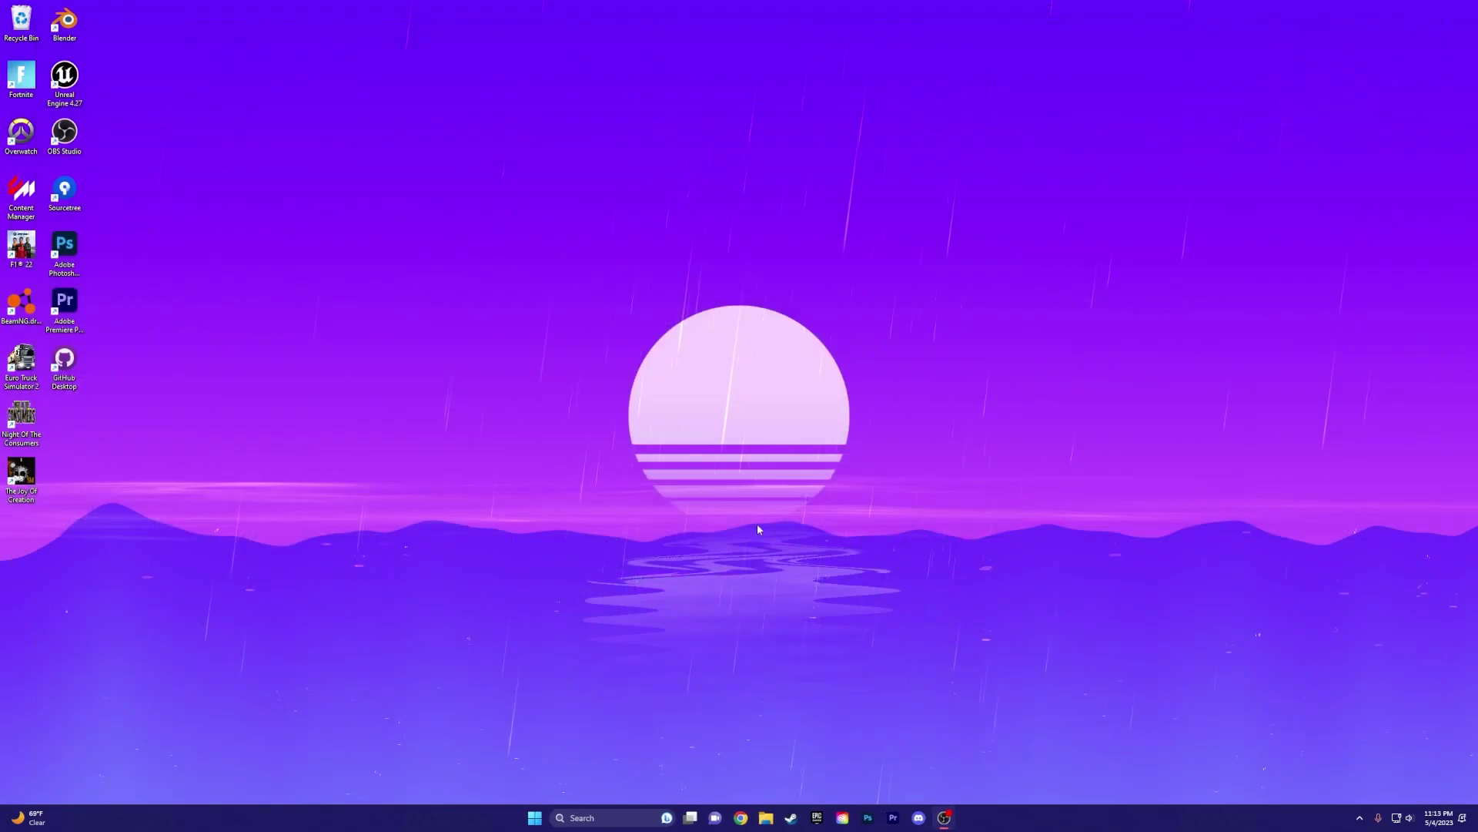
pyautogui.click(501, 413)
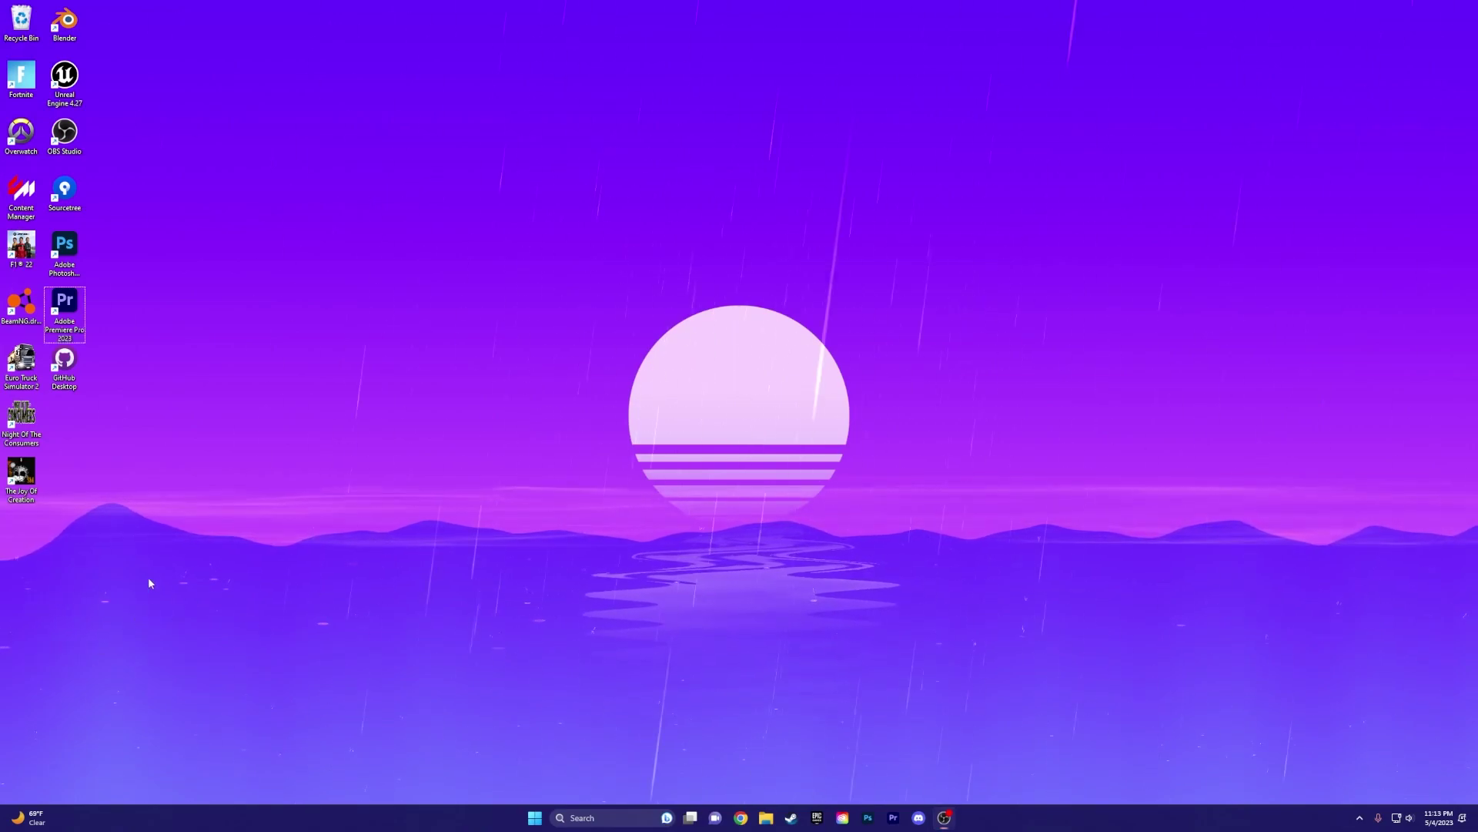
pyautogui.moveTo(146, 589); pyautogui.dragTo(341, 205)
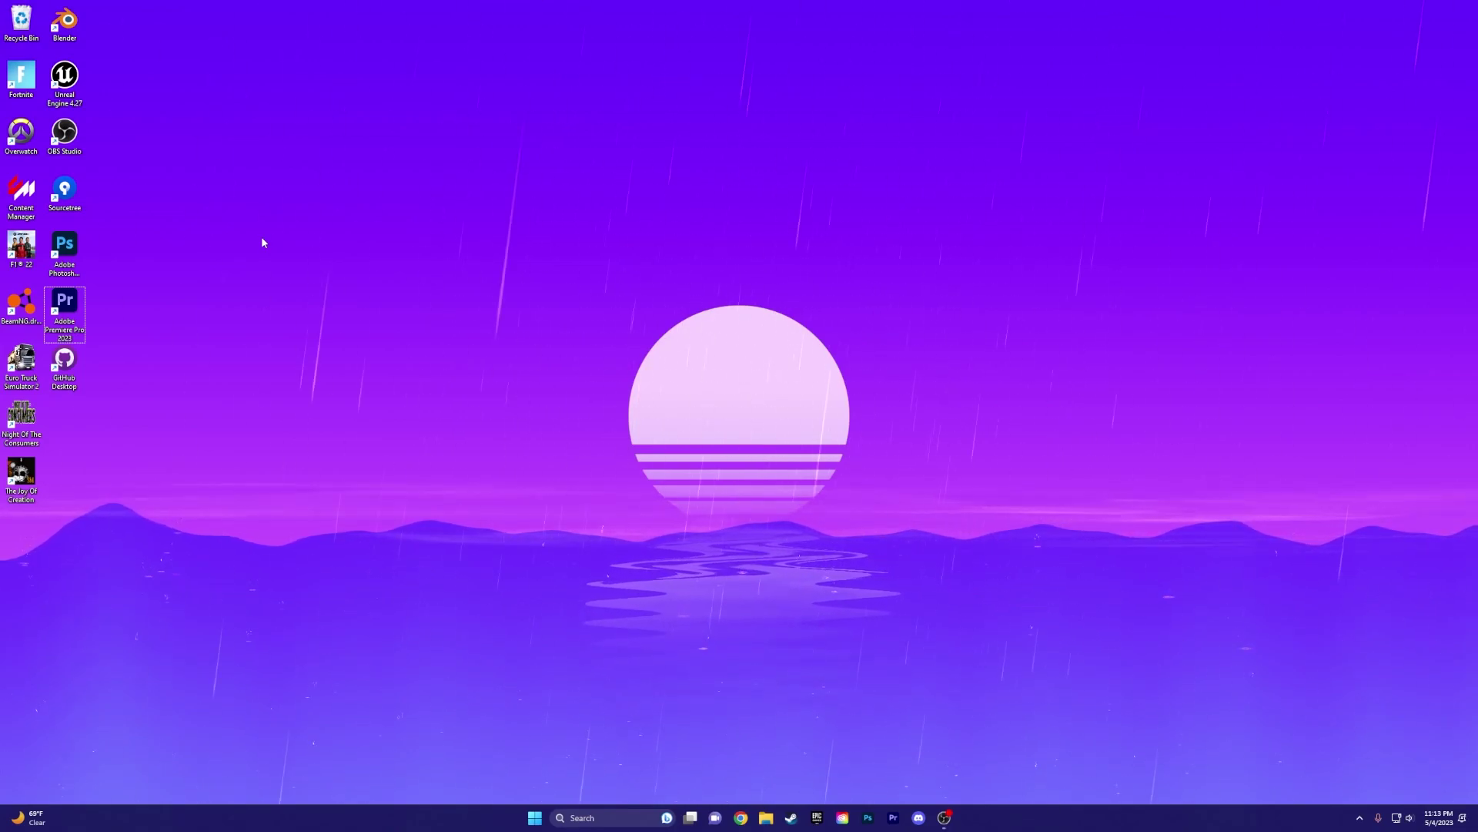
# - Uncheck Show desktop icons in the desktop's View context menu
pyautogui.rightClick(504, 285)
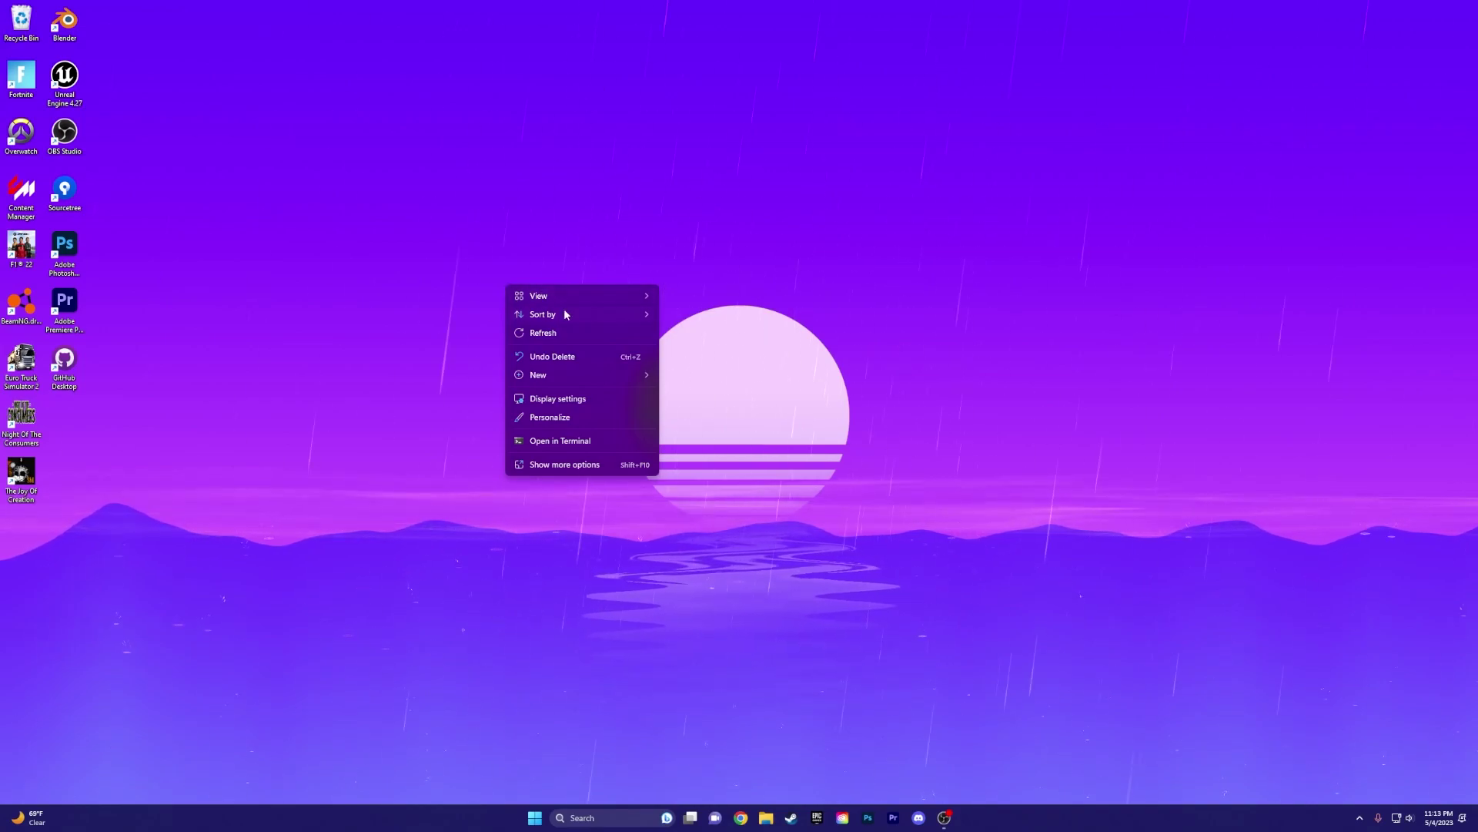
pyautogui.moveTo(562, 304)
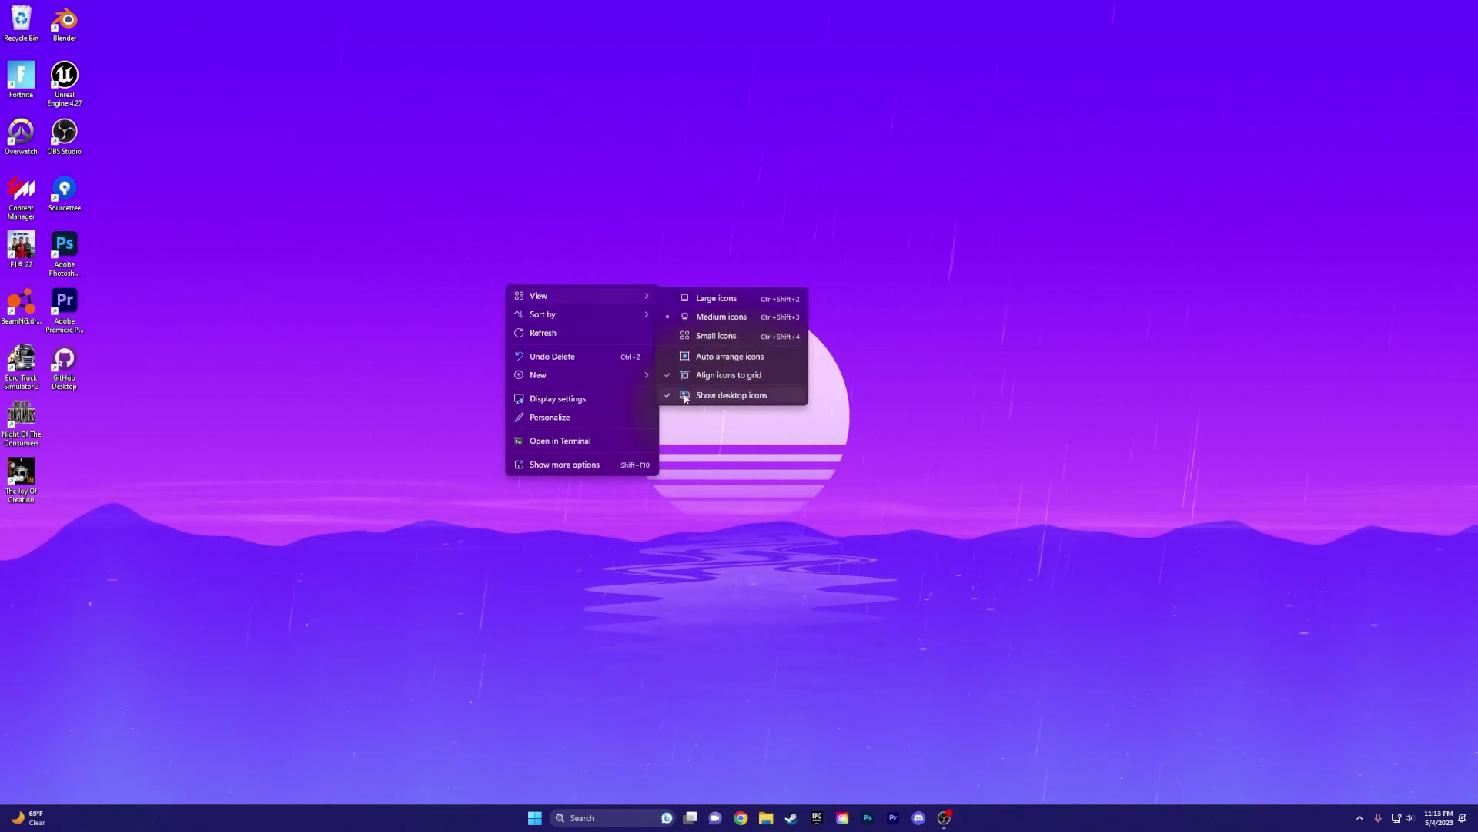
pyautogui.click(724, 396)
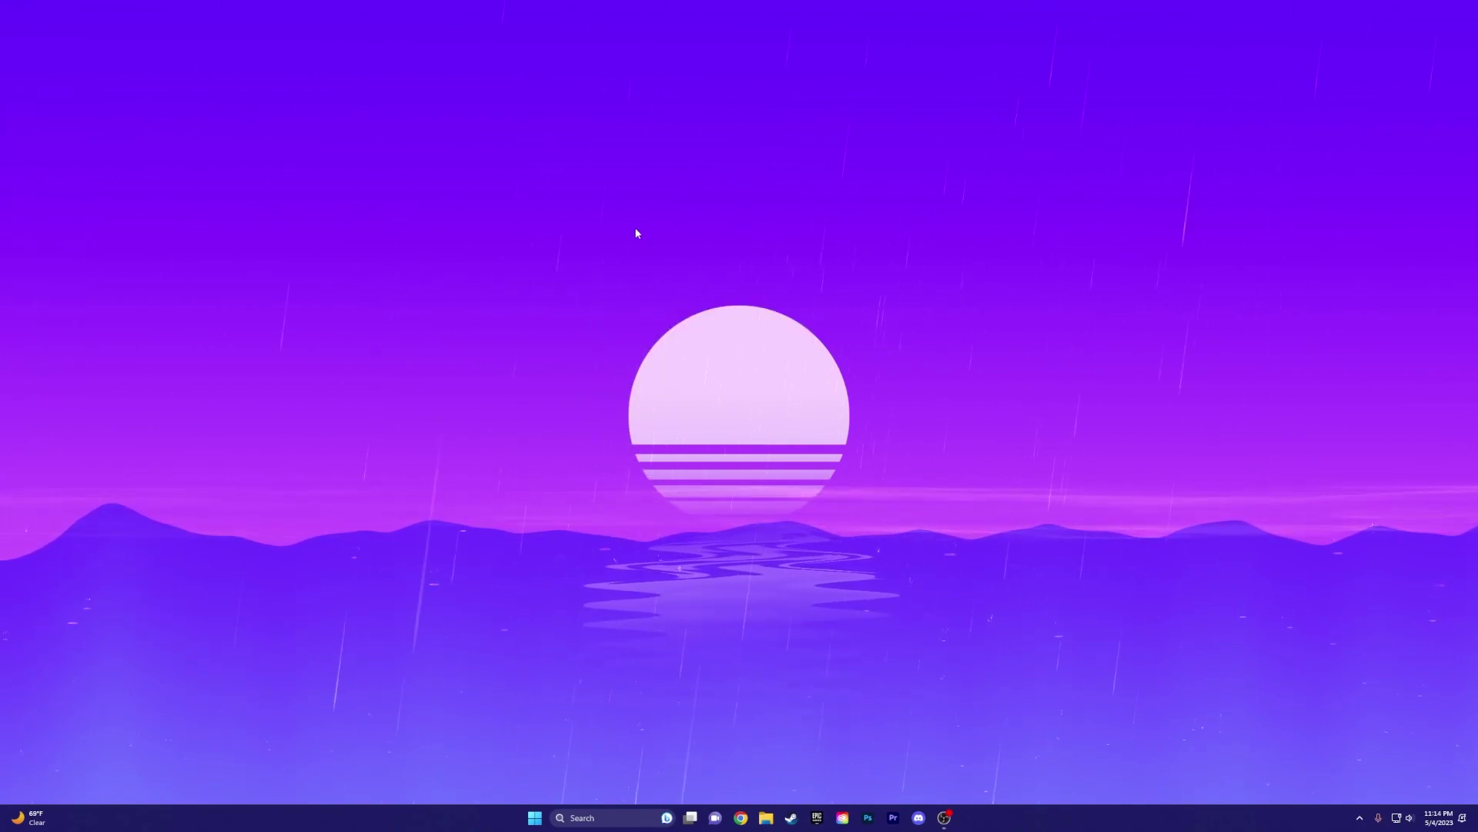